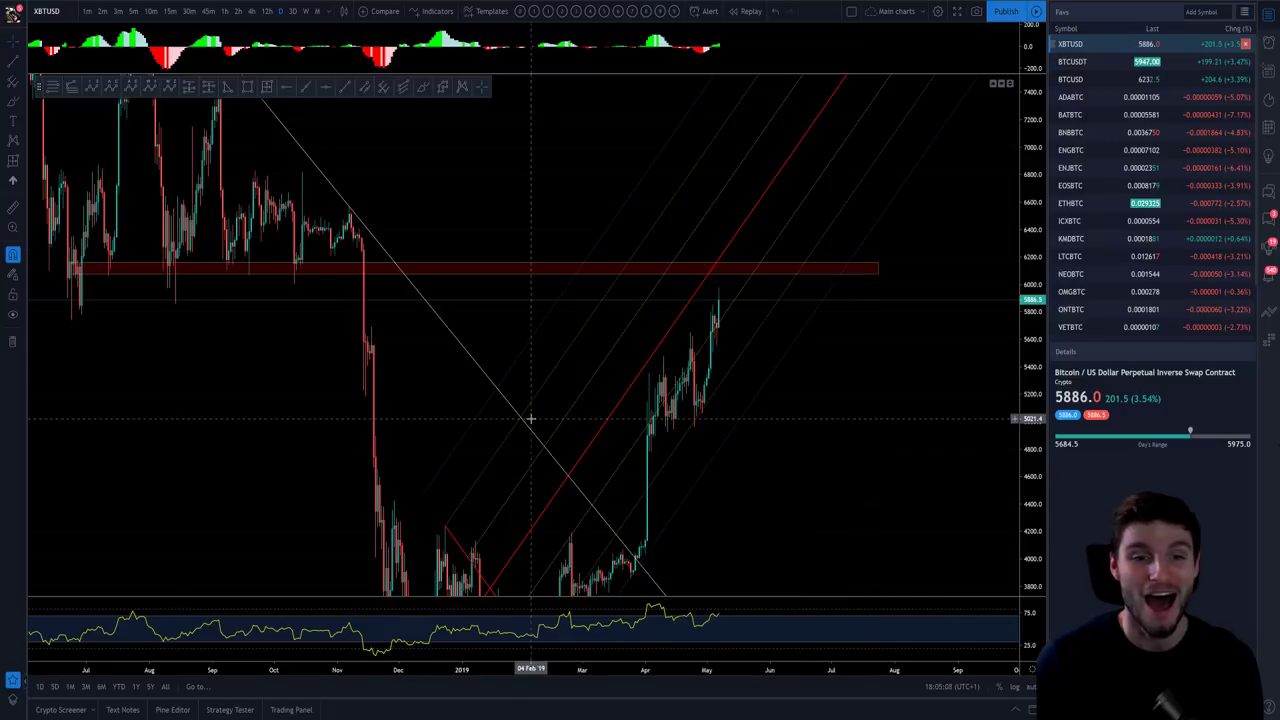
- Zoom the daily XBTUSD chart and select the red resistance zone
{"action": "scroll", "coordinate": [591, 523], "scroll_direction": "up", "scroll_amount": 2}
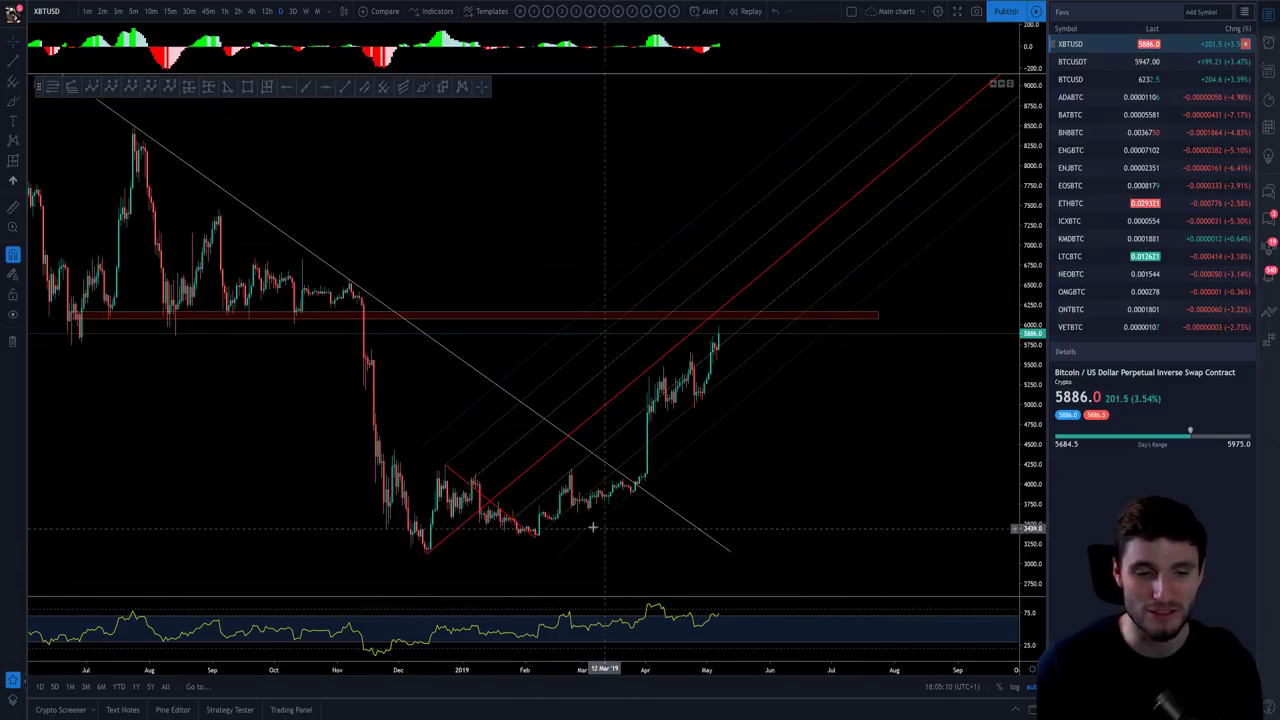
{"action": "scroll", "coordinate": [537, 535], "scroll_direction": "up", "scroll_amount": 2}
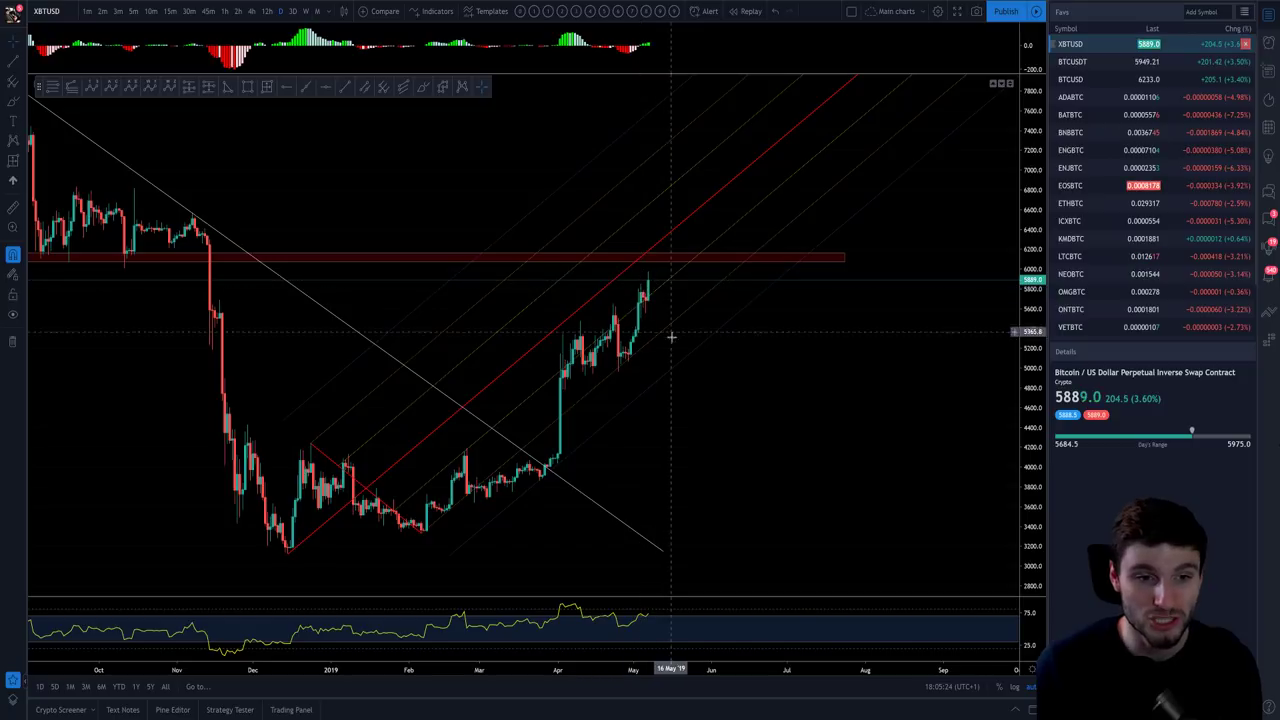
{"action": "scroll", "coordinate": [763, 443], "scroll_direction": "down", "scroll_amount": 1}
{"action": "scroll", "coordinate": [930, 425], "scroll_direction": "up", "scroll_amount": 1}
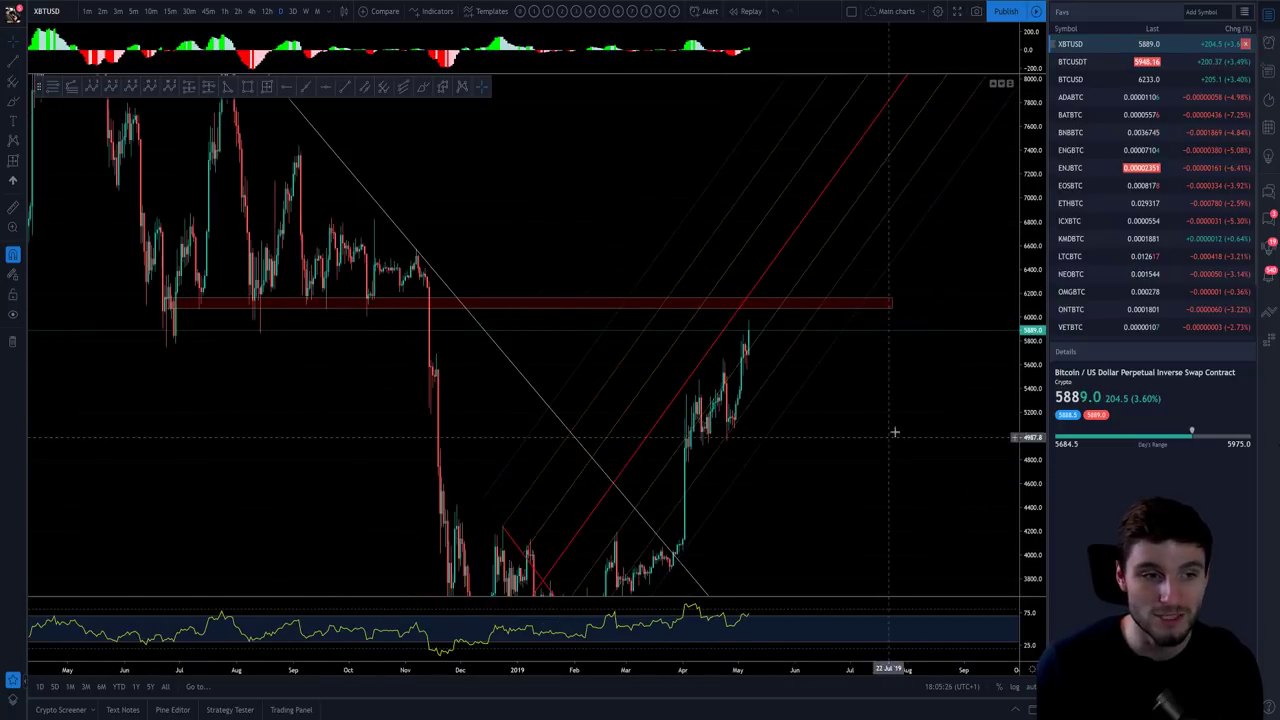
{"action": "scroll", "coordinate": [846, 441], "scroll_direction": "up", "scroll_amount": 1}
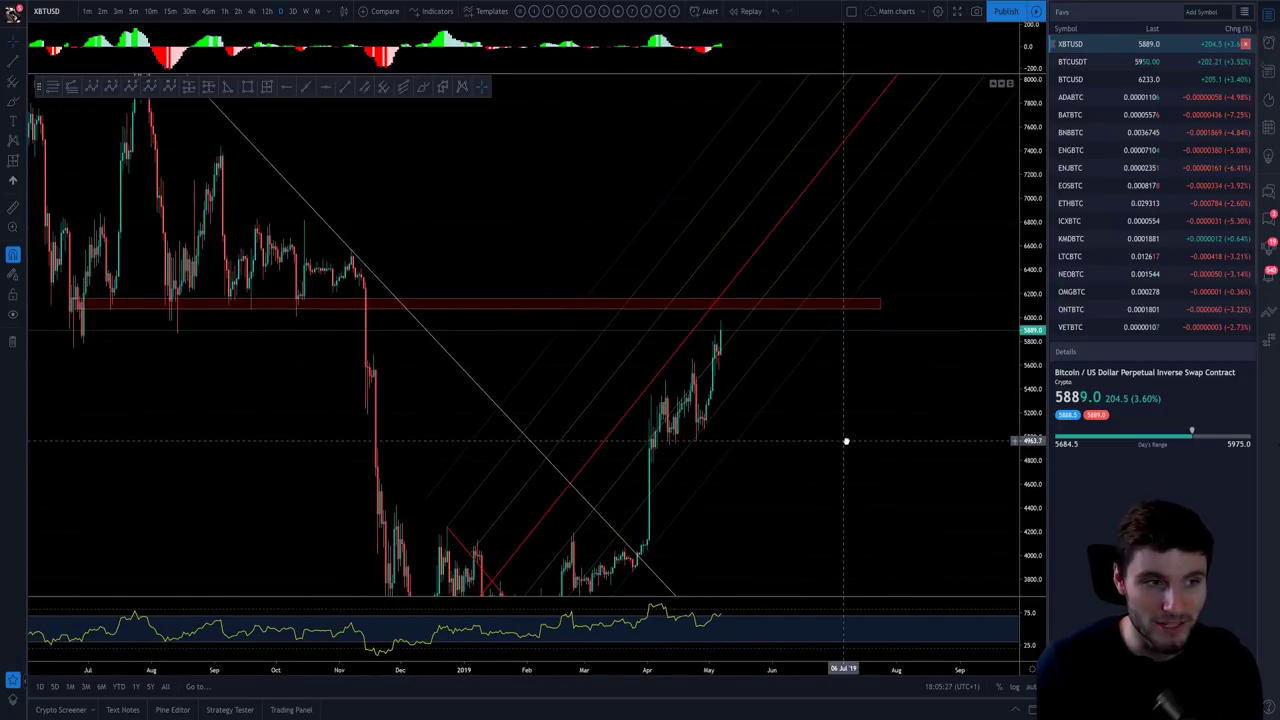
{"action": "left_click", "coordinate": [92, 305]}
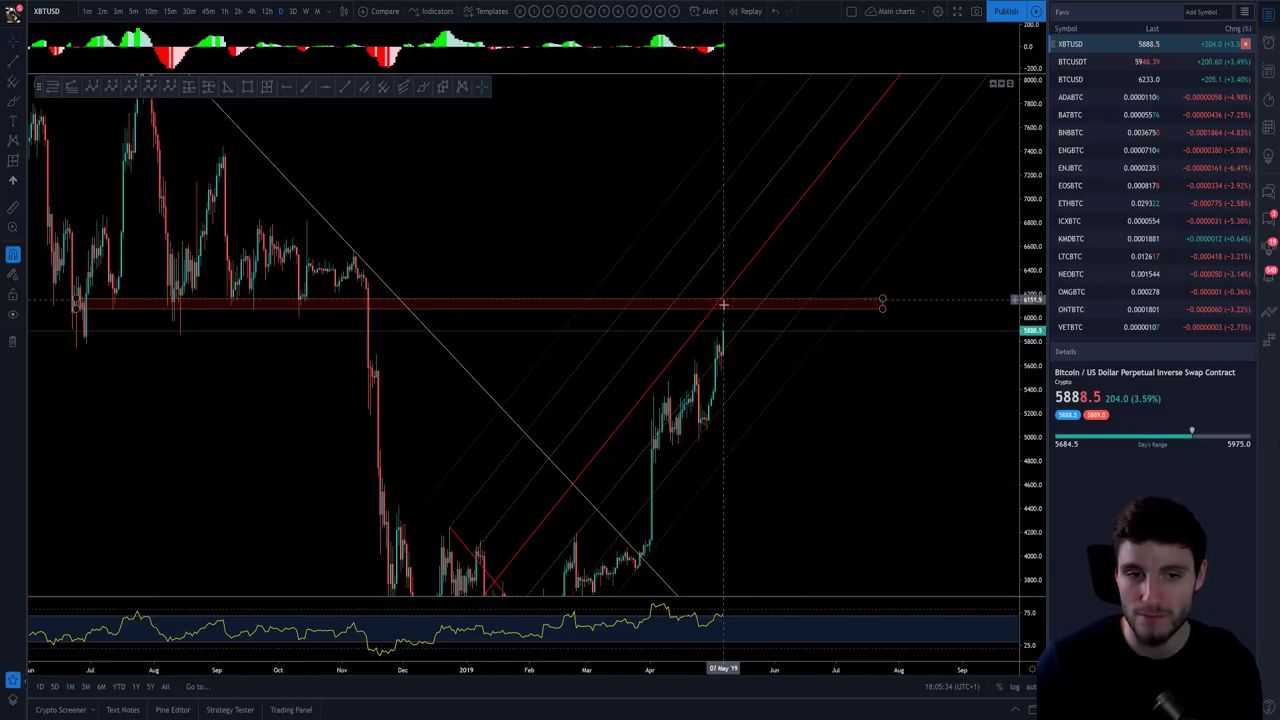
- Pan the daily chart slightly to the right to review recent candles
{"action": "scroll", "coordinate": [897, 438], "scroll_direction": "right", "scroll_amount": 2}
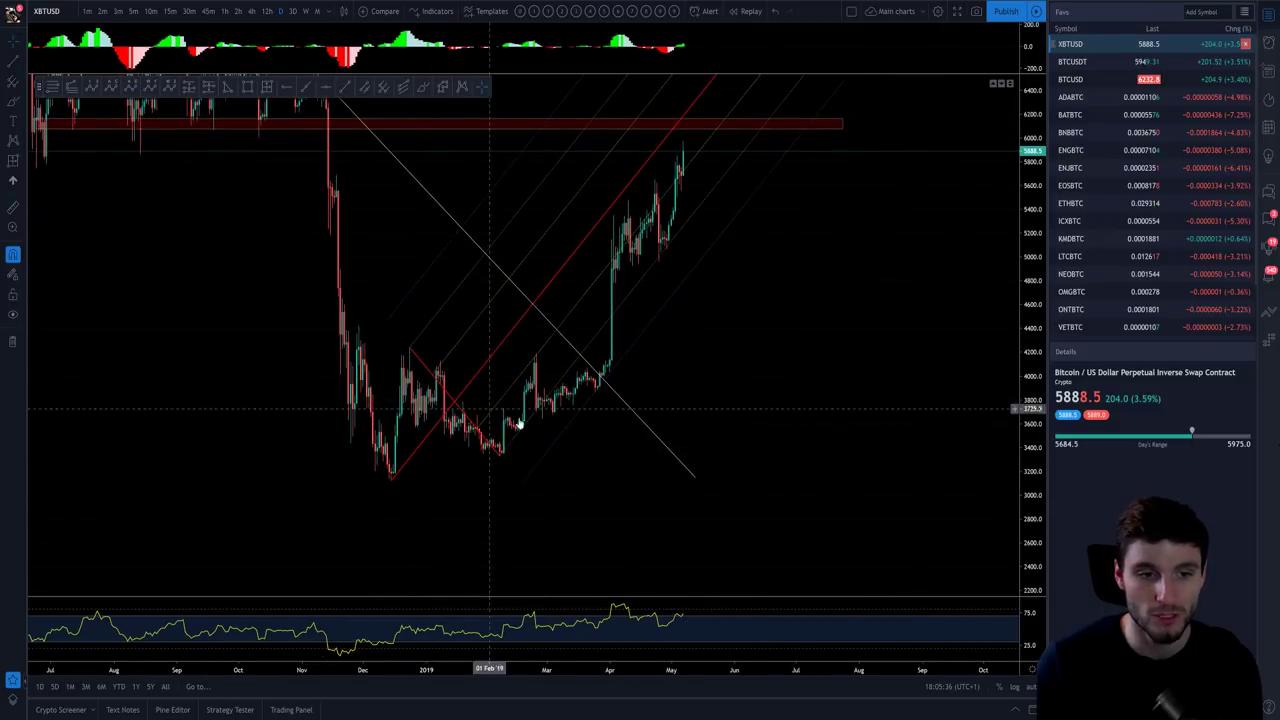
{"action": "scroll", "coordinate": [868, 457], "scroll_direction": "left", "scroll_amount": 1}
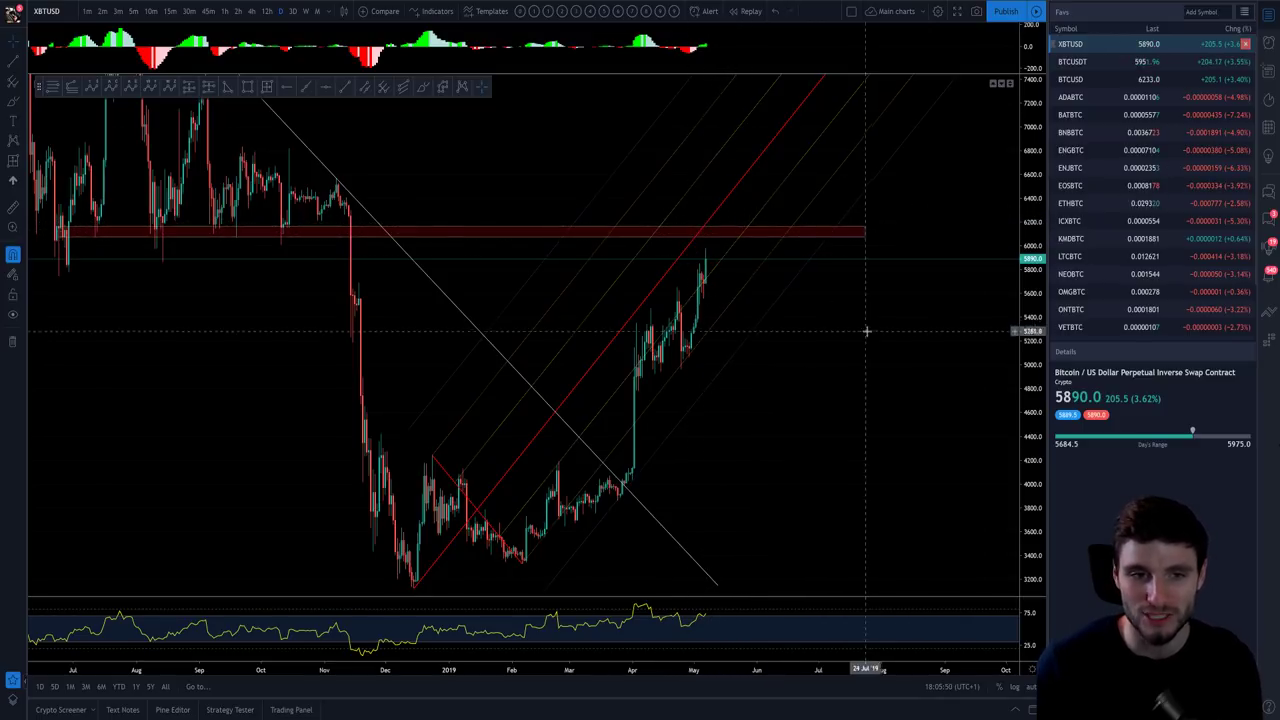
{"action": "left_click_drag", "start_coordinate": [866, 331], "coordinate": [1023, 655]}
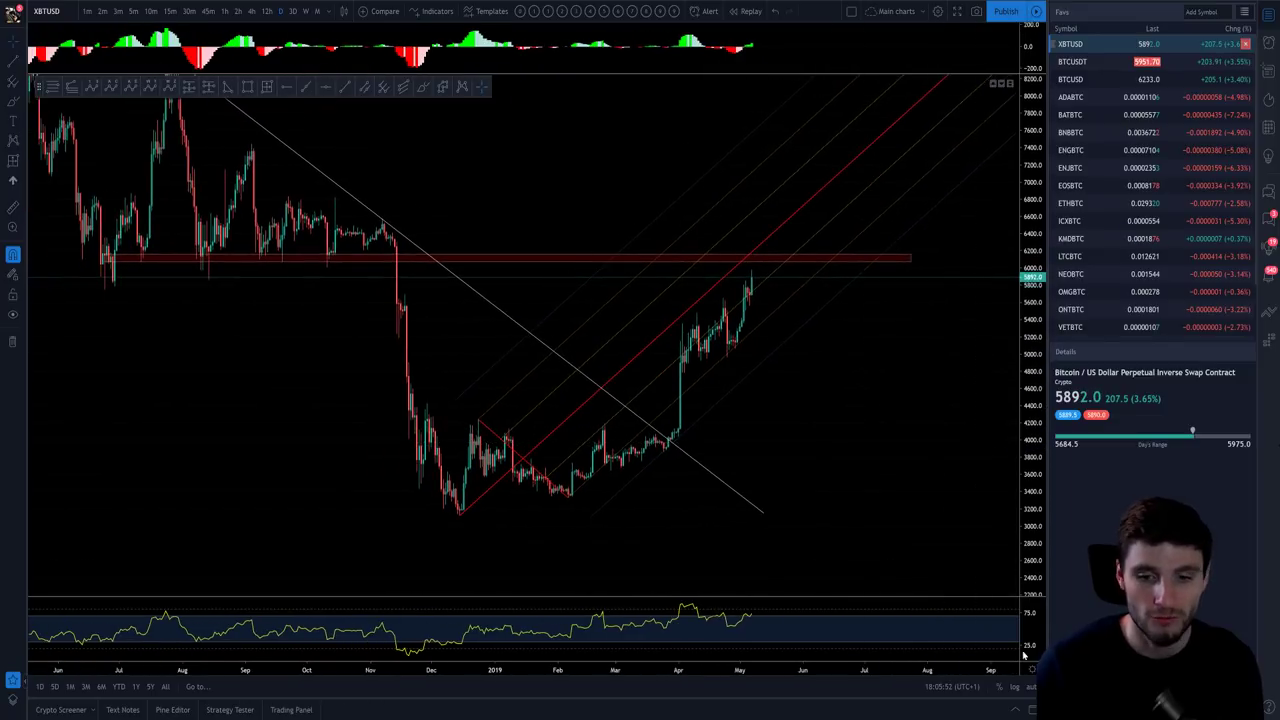
{"action": "scroll", "coordinate": [775, 380], "scroll_direction": "up", "scroll_amount": 4}
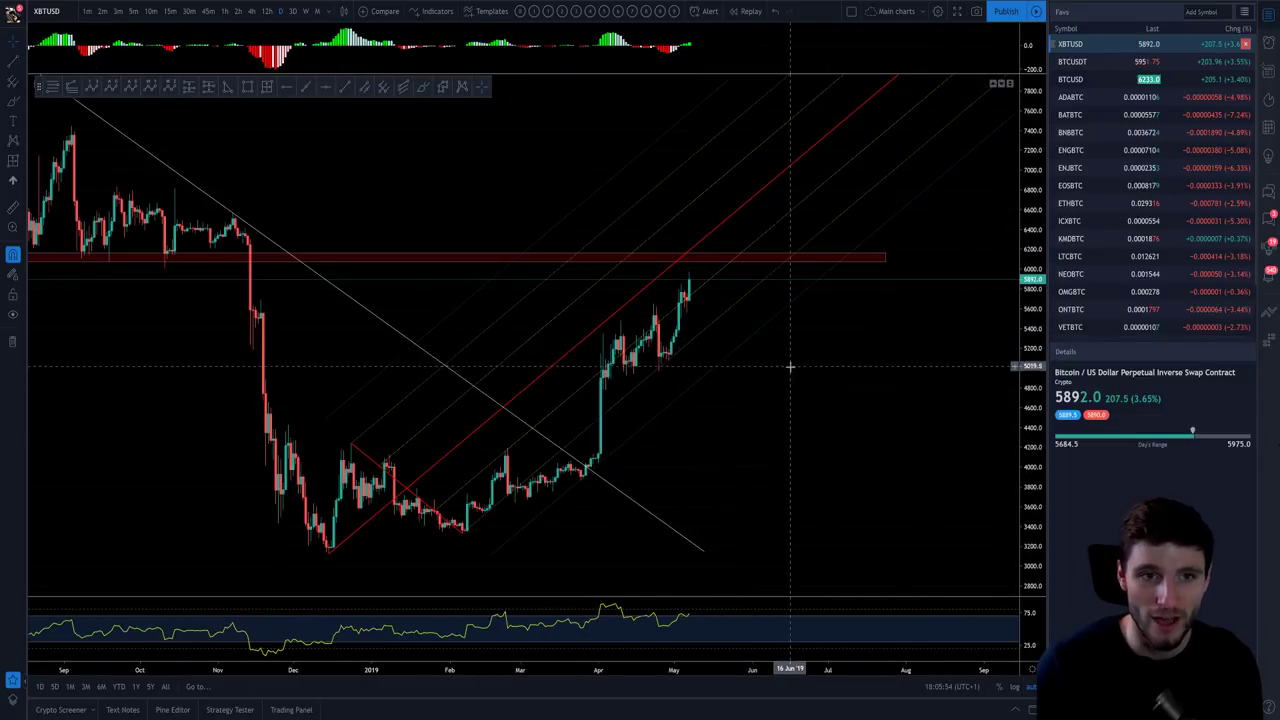
- Maximise the RSI pane, then restore the full price chart with trend lines
{"action": "double_click", "coordinate": [694, 624]}
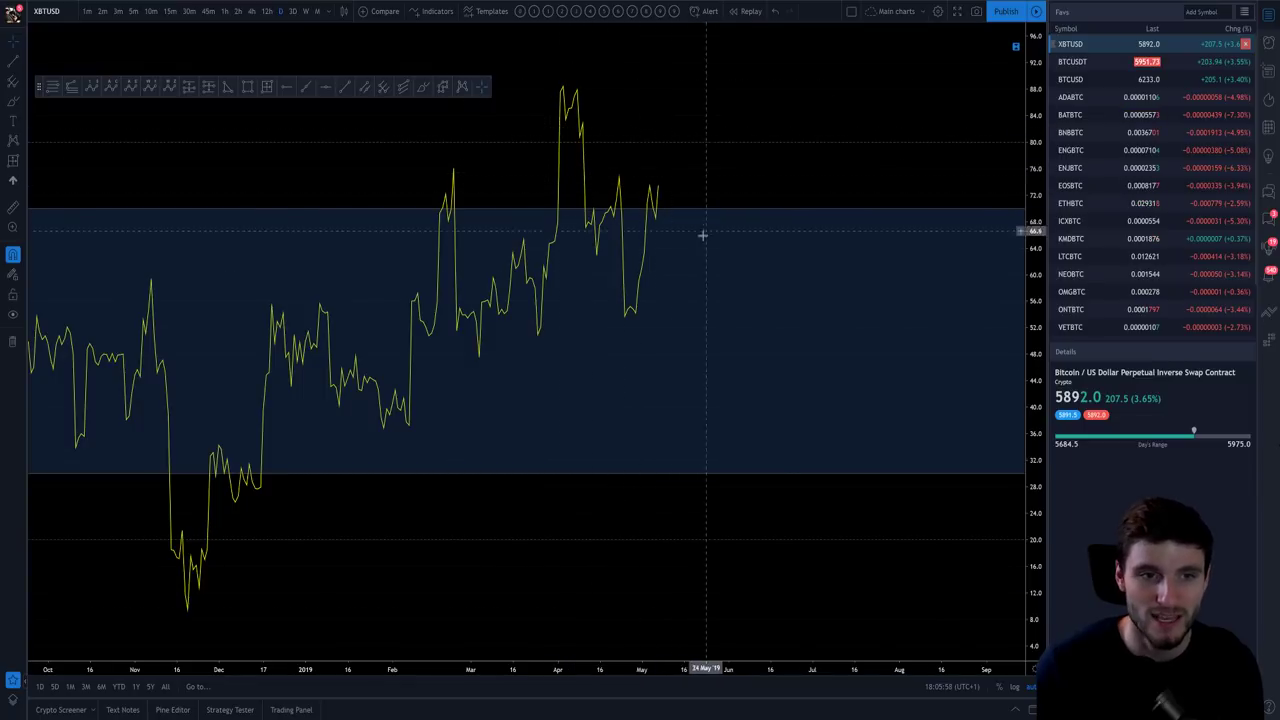
{"action": "double_click", "coordinate": [782, 337]}
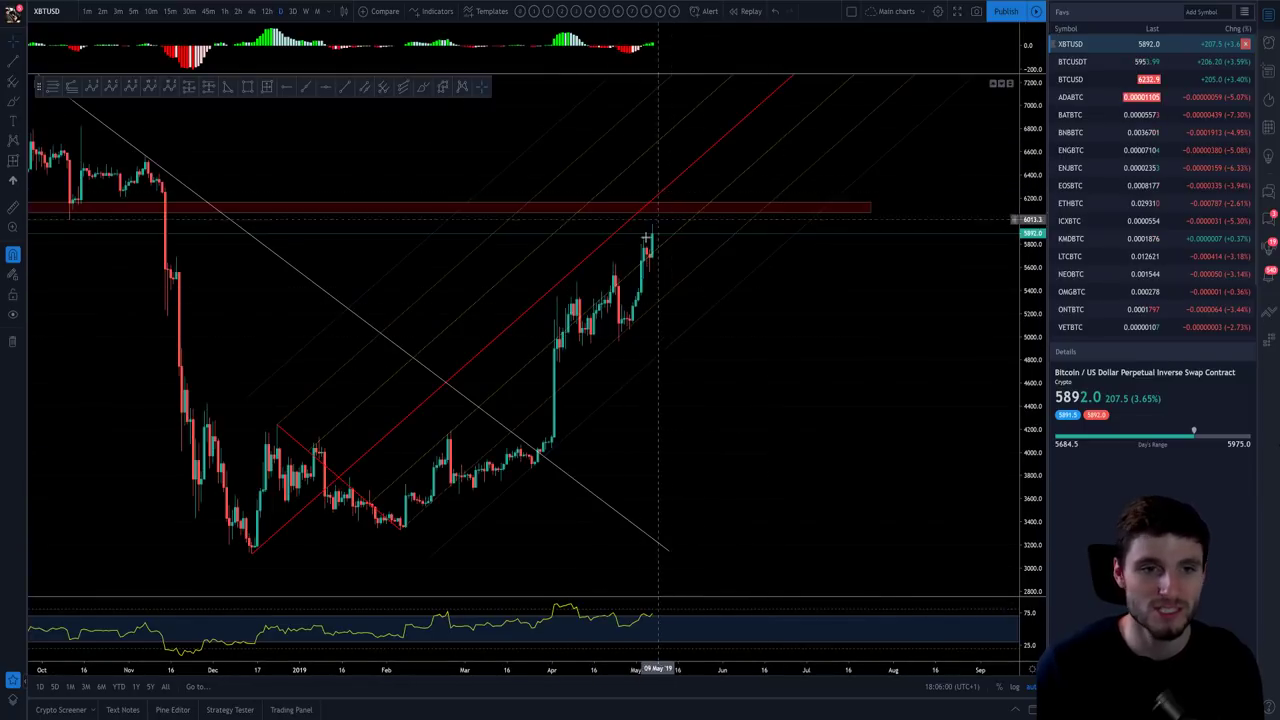
{"action": "scroll", "coordinate": [690, 255], "scroll_direction": "down", "scroll_amount": 1}
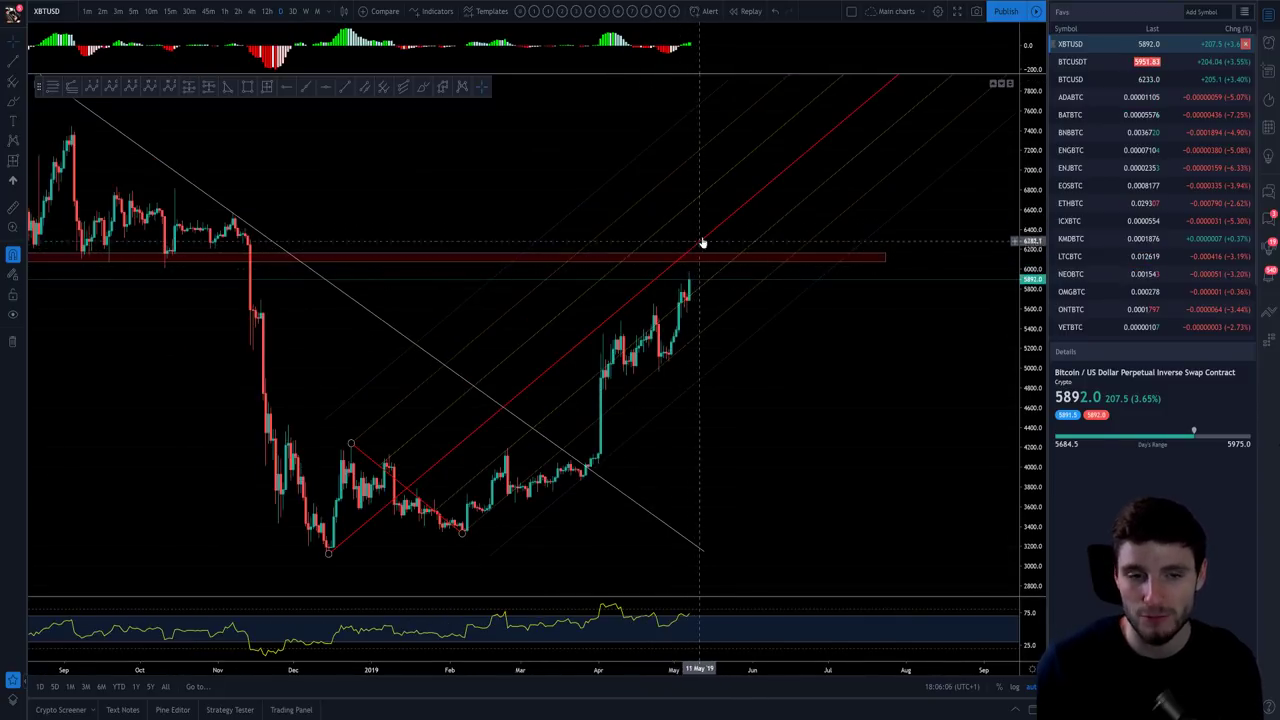
{"action": "scroll", "coordinate": [397, 291], "scroll_direction": "down", "scroll_amount": 1}
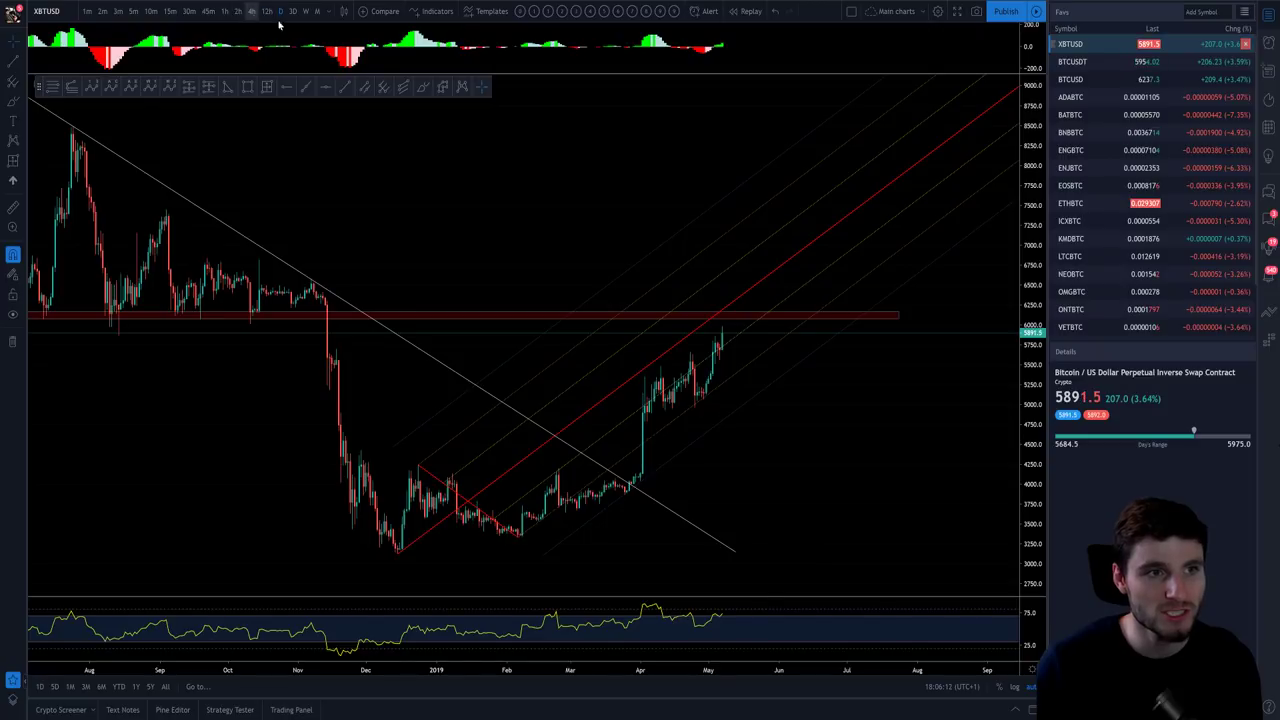
- Maximise the histogram indicator and RSI pane in turn, then return to the full layout
{"action": "double_click", "coordinate": [774, 42]}
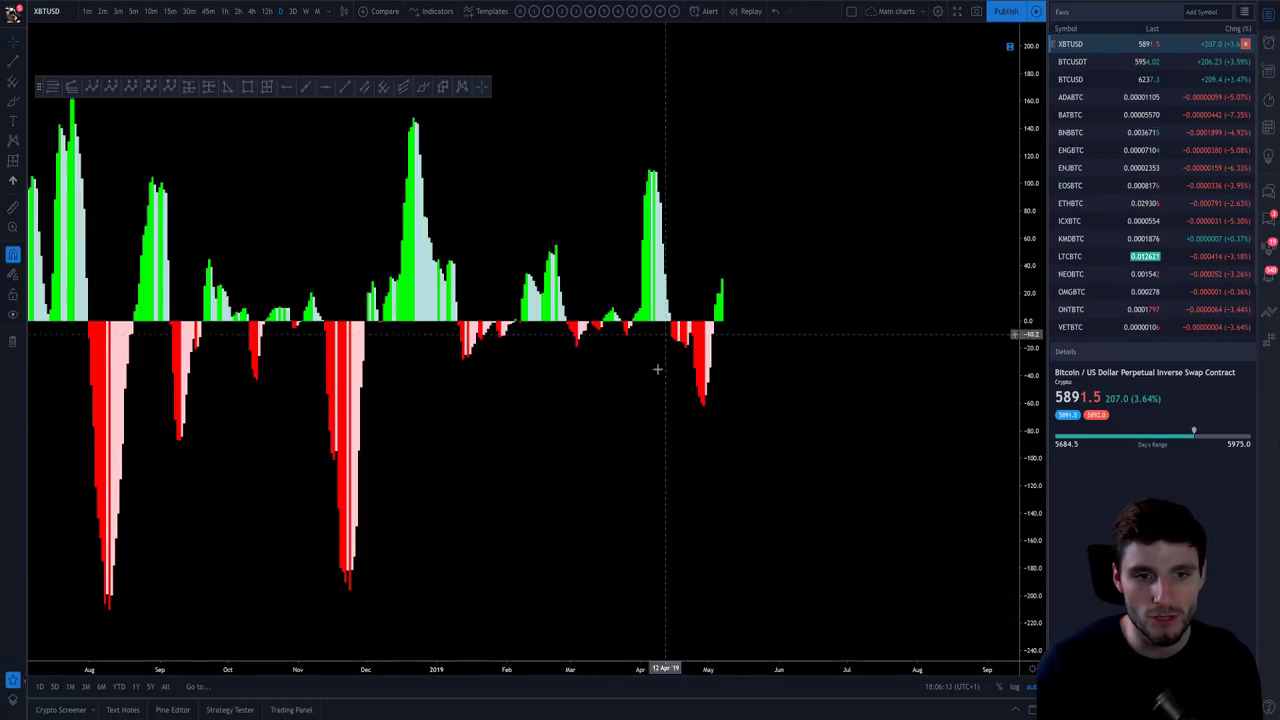
{"action": "double_click", "coordinate": [774, 260]}
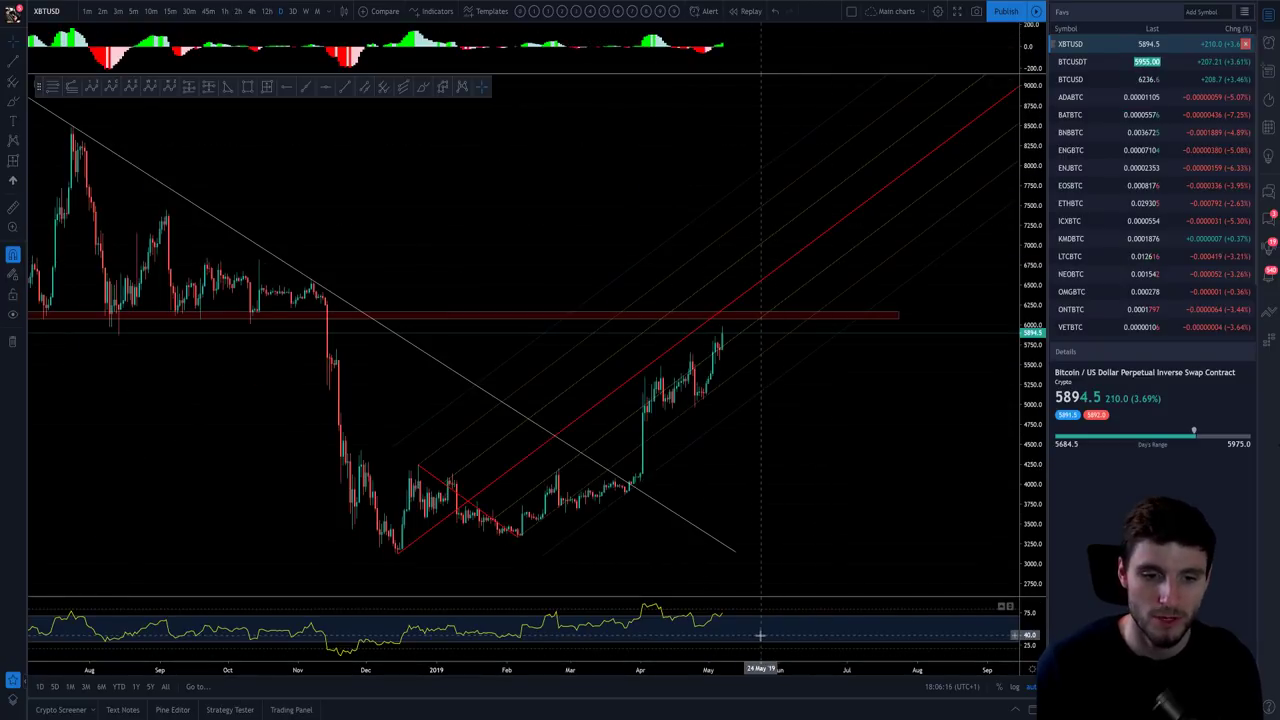
{"action": "double_click", "coordinate": [760, 635]}
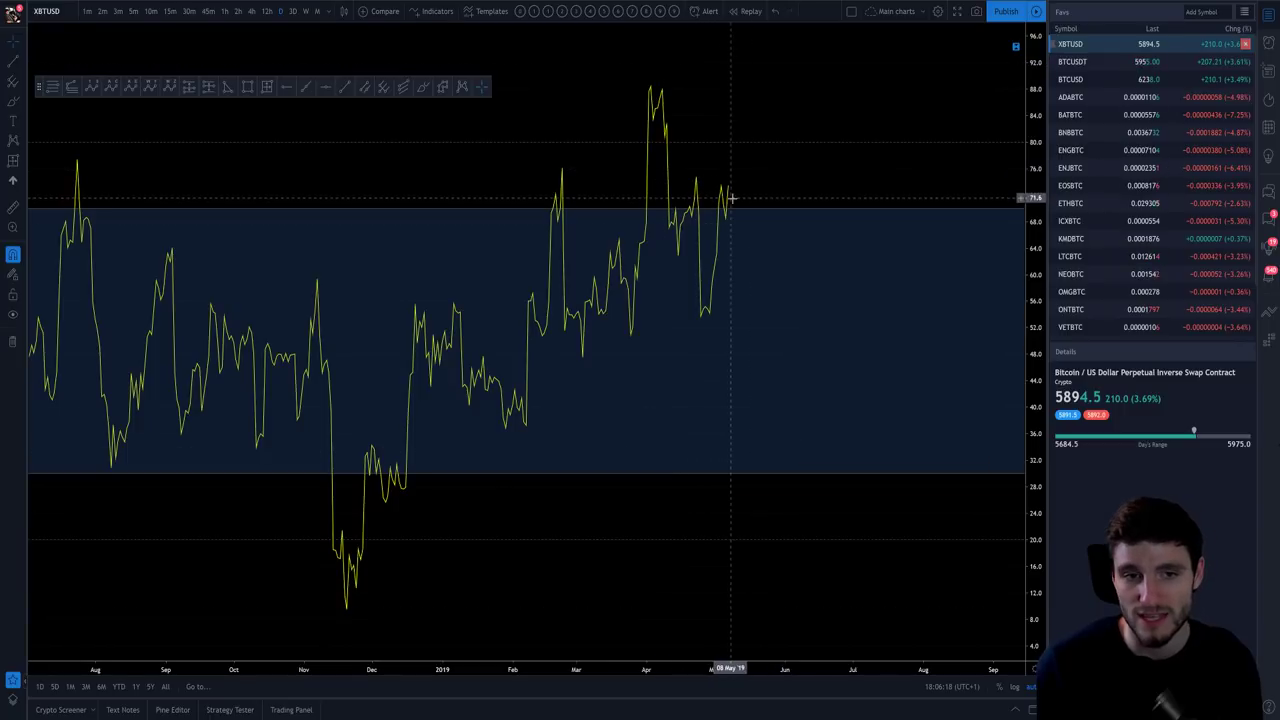
{"action": "scroll", "coordinate": [765, 277], "scroll_direction": "up", "scroll_amount": 5}
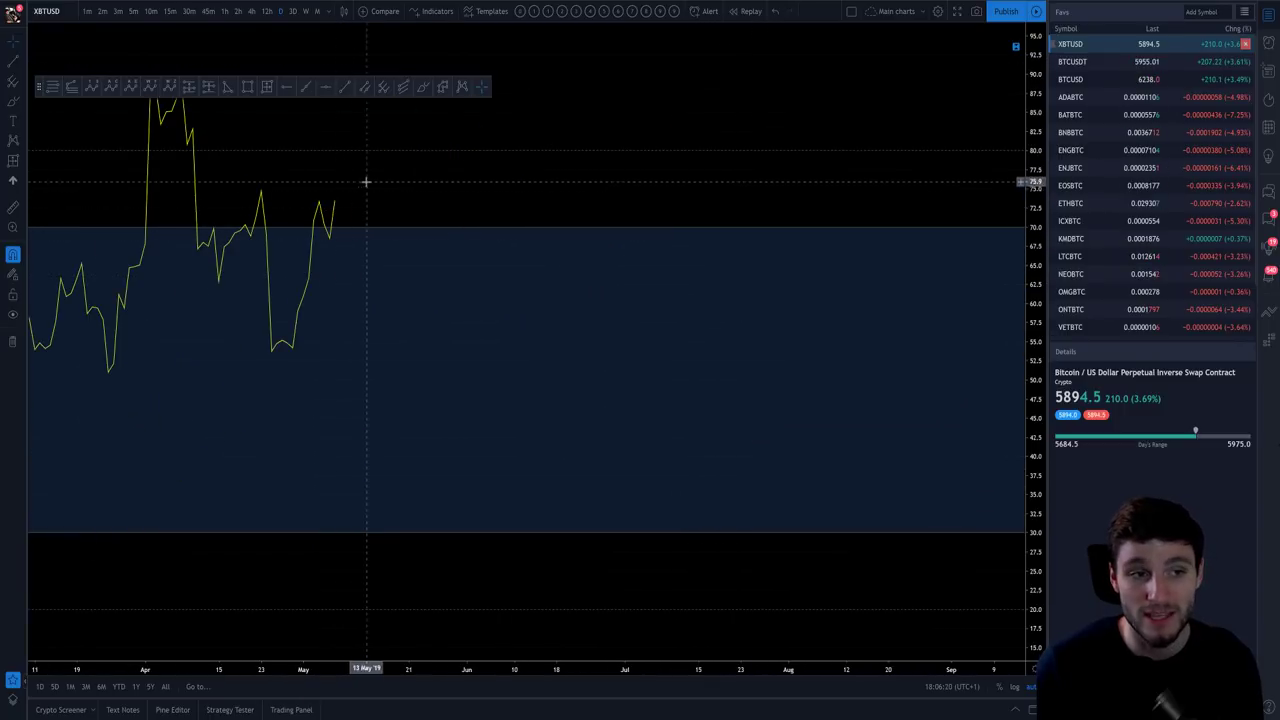
{"action": "double_click", "coordinate": [514, 349]}
{"action": "scroll", "coordinate": [631, 389], "scroll_direction": "down", "scroll_amount": 2}
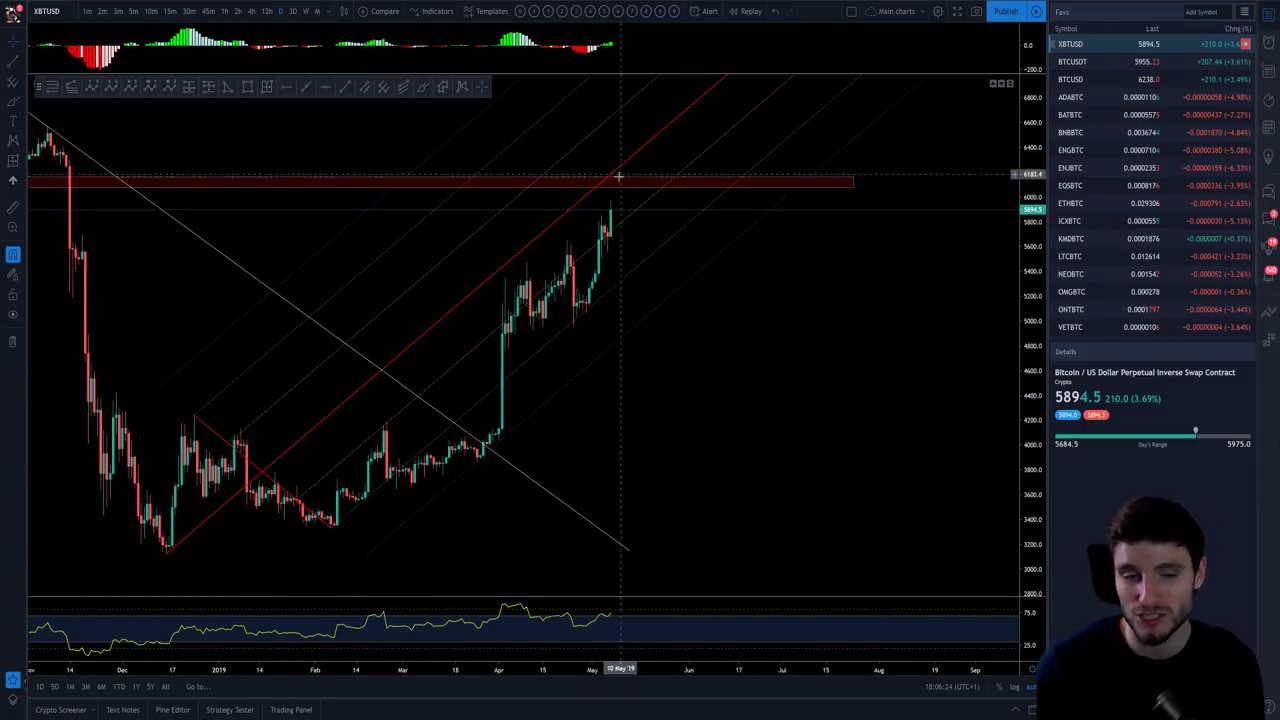
{"action": "scroll", "coordinate": [760, 370], "scroll_direction": "down", "scroll_amount": 1}
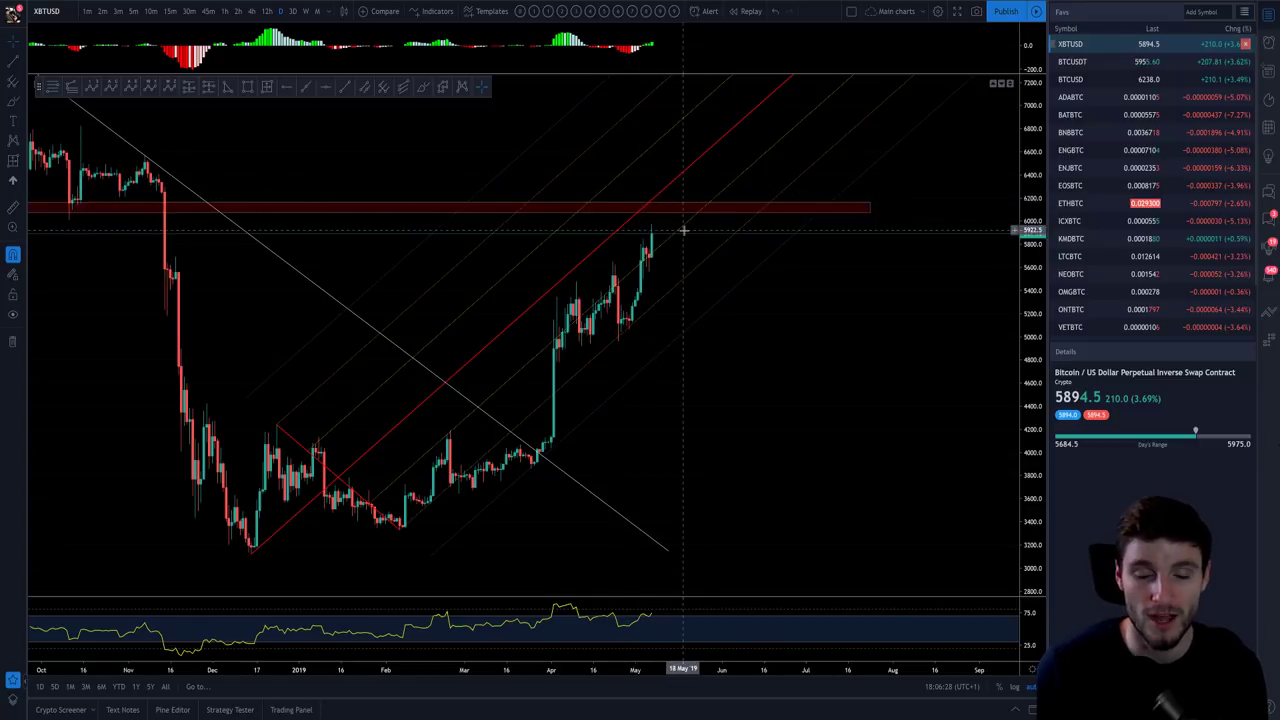
{"action": "scroll", "coordinate": [700, 240], "scroll_direction": "down", "scroll_amount": 2}
{"action": "scroll", "coordinate": [745, 330], "scroll_direction": "up", "scroll_amount": 3}
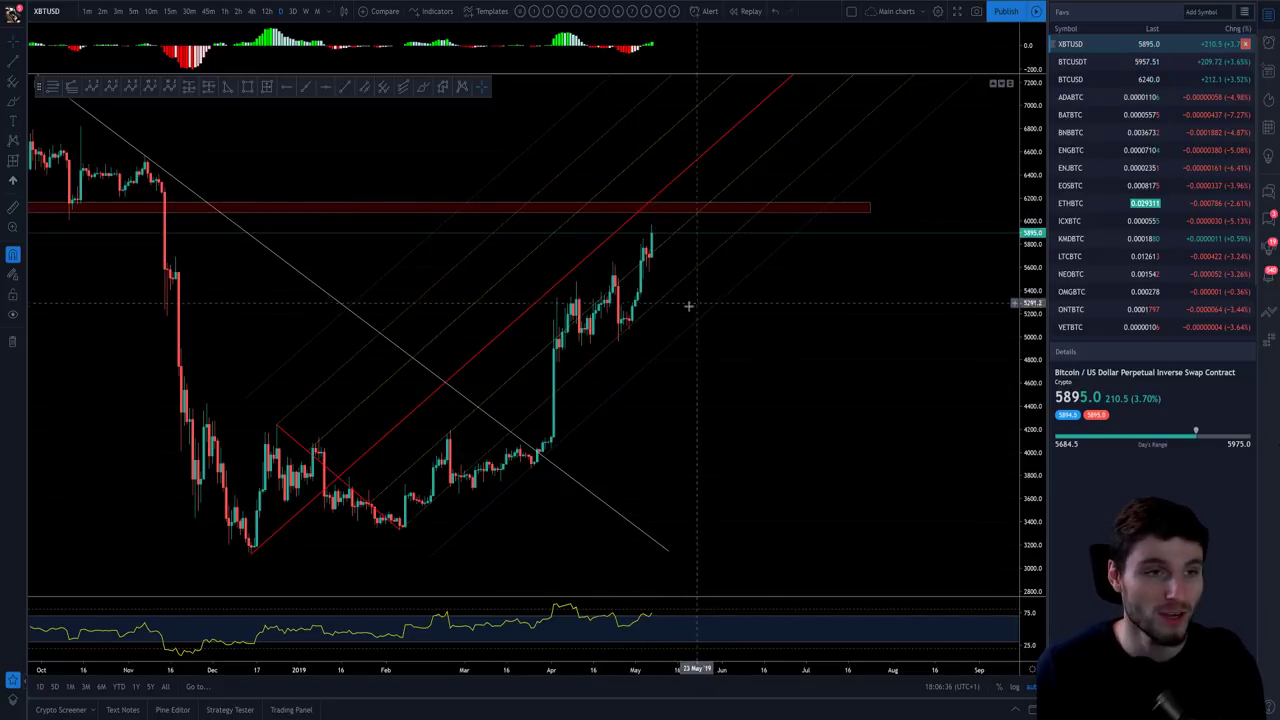
- Switch to the 1-hour timeframe, zoom in, and draw a horizontal ray at the ~5975 high
{"action": "left_click", "coordinate": [223, 12]}
{"action": "scroll", "coordinate": [965, 449], "scroll_direction": "up", "scroll_amount": 3}
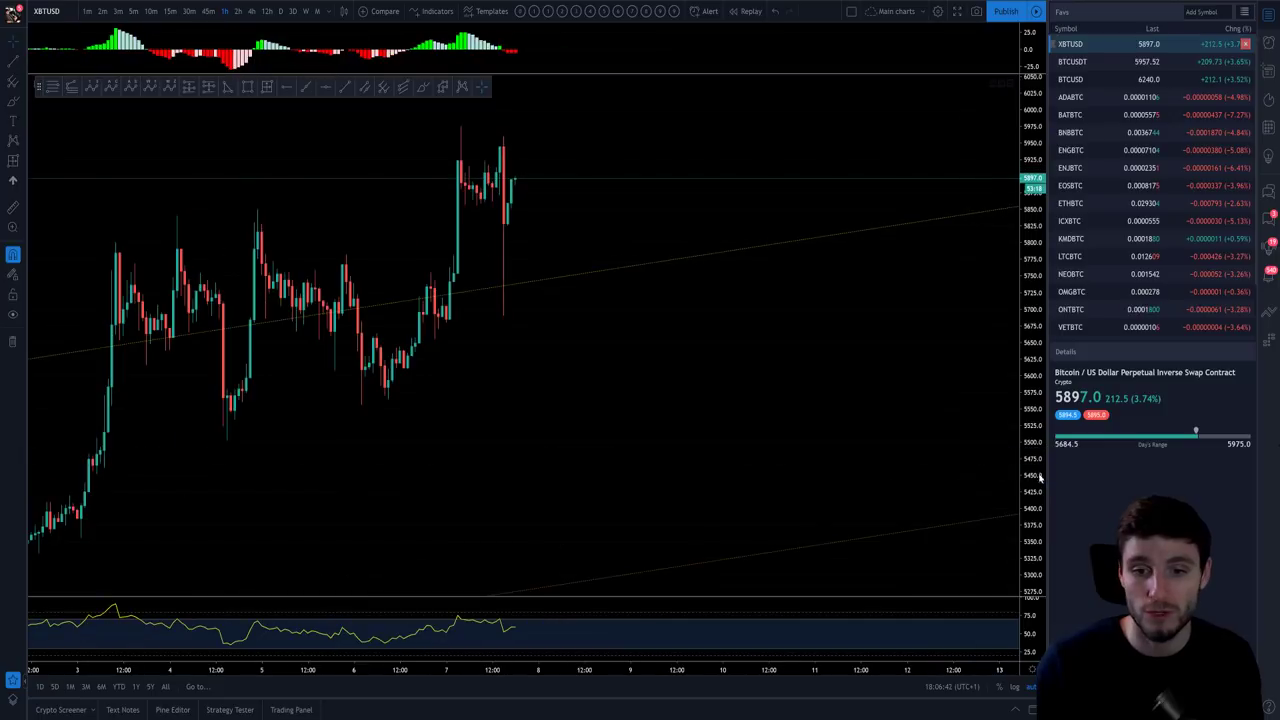
{"action": "scroll", "coordinate": [800, 457], "scroll_direction": "up", "scroll_amount": 4}
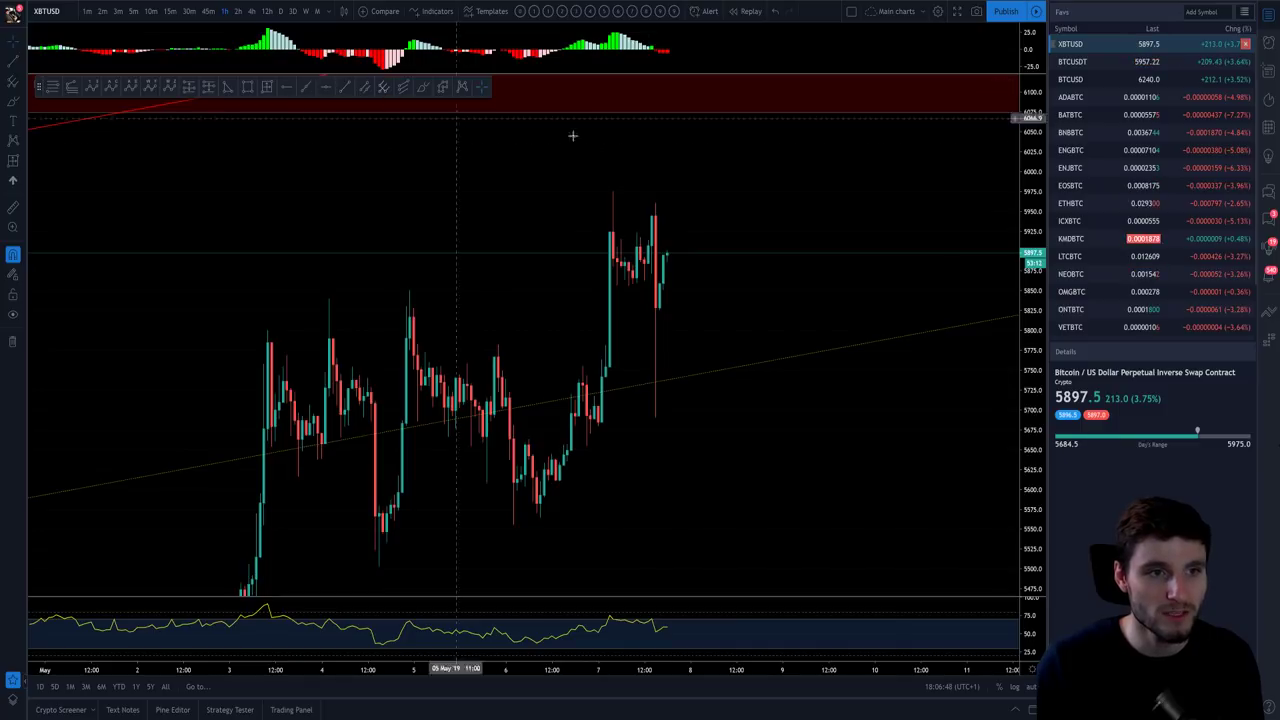
{"action": "left_click", "coordinate": [284, 88]}
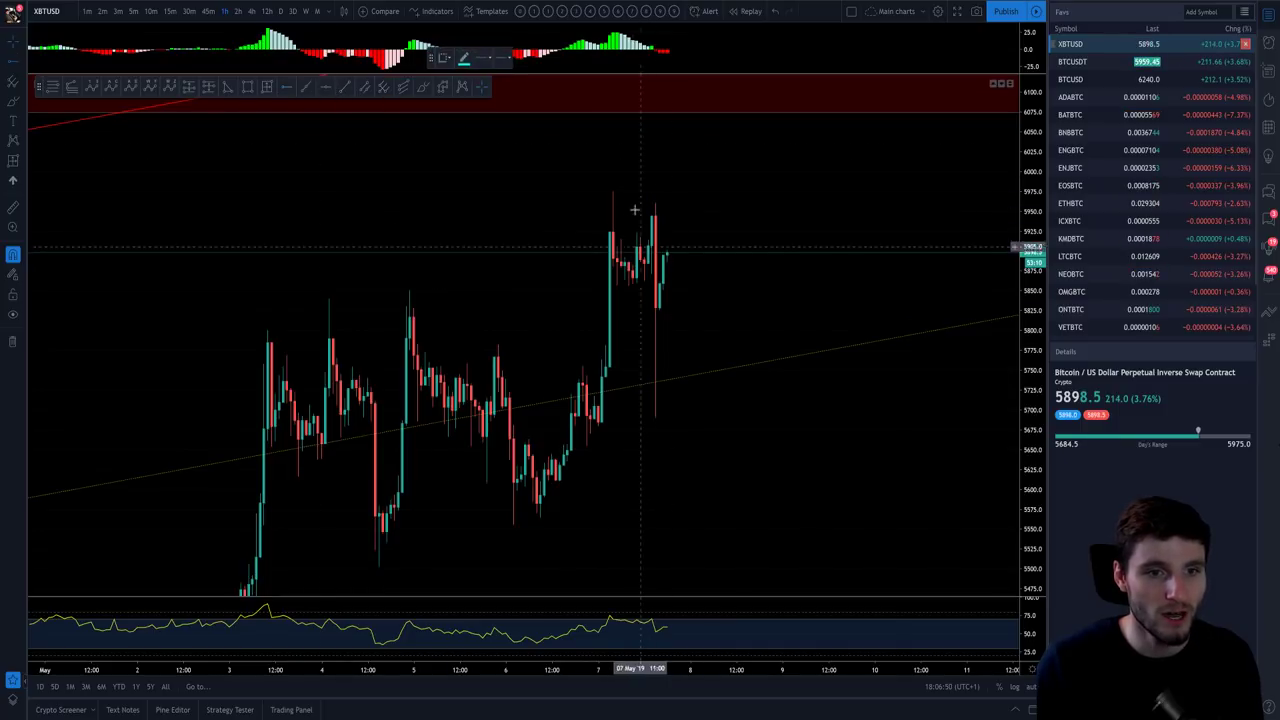
{"action": "left_click", "coordinate": [613, 191]}
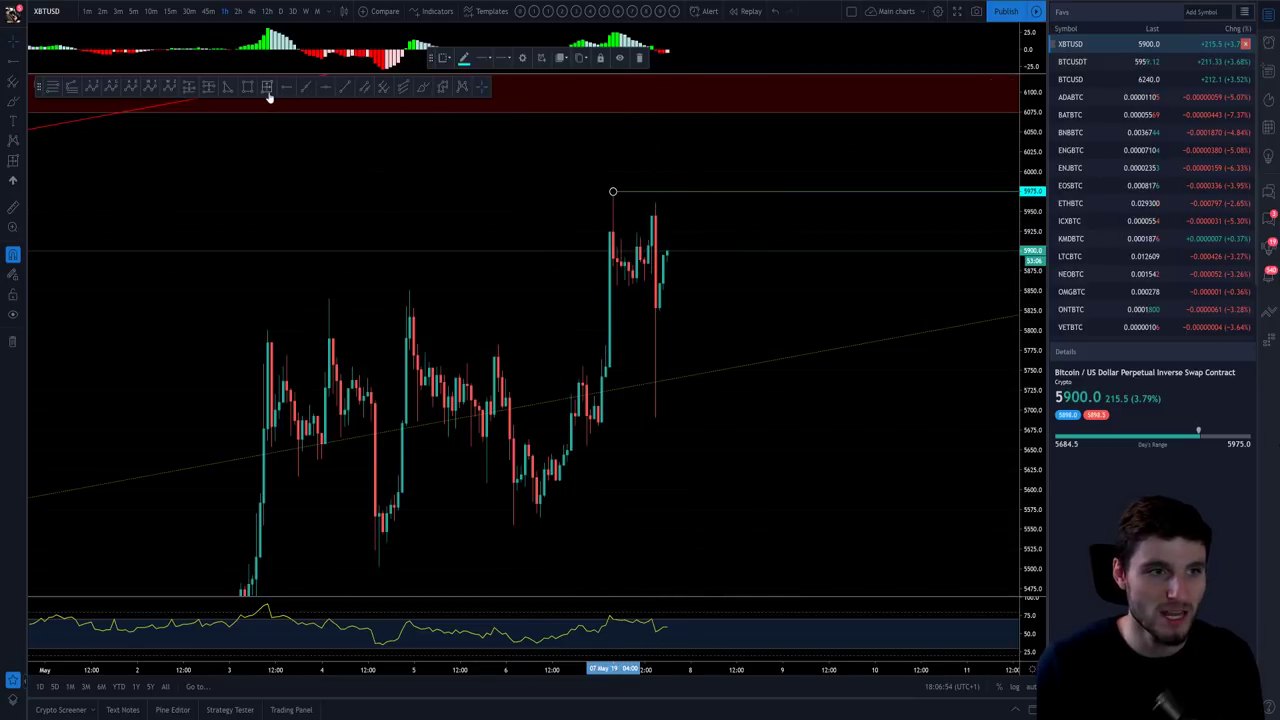
{"action": "left_click", "coordinate": [211, 88]}
{"action": "left_click", "coordinate": [667, 213]}
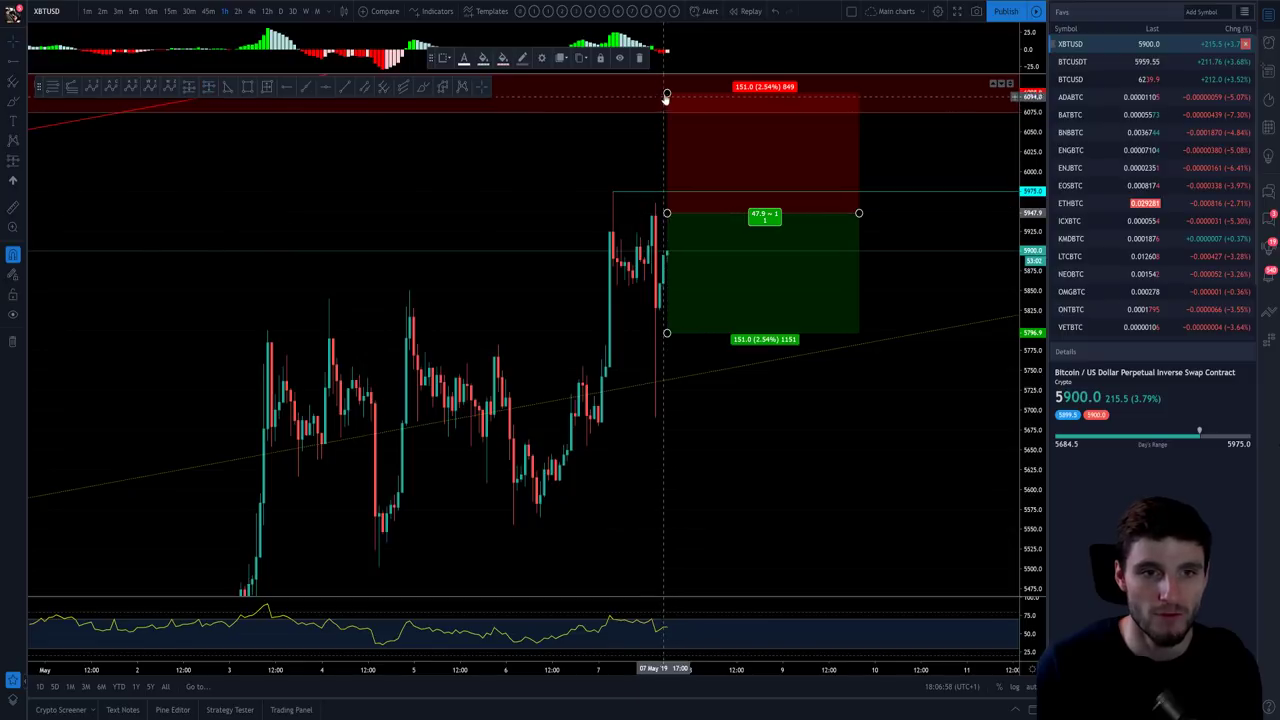
{"action": "left_click_drag", "start_coordinate": [667, 95], "coordinate": [665, 186]}
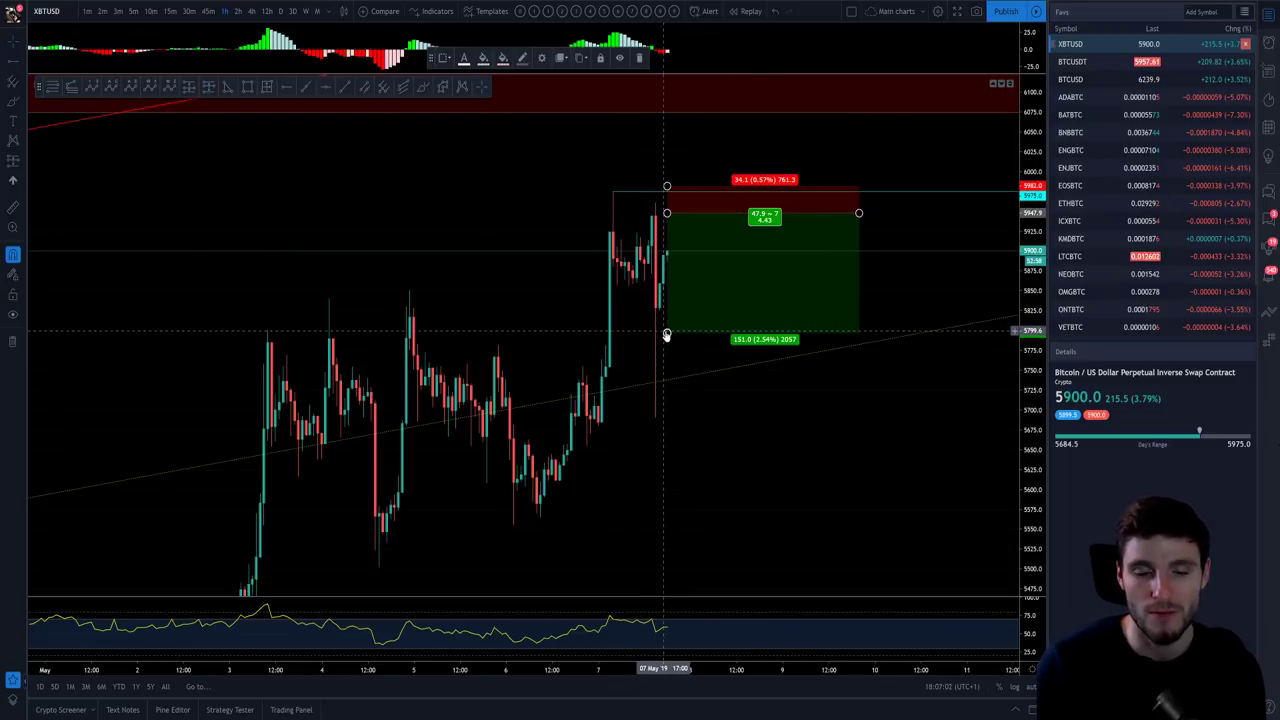
{"action": "left_click_drag", "start_coordinate": [667, 334], "coordinate": [667, 377]}
{"action": "scroll", "coordinate": [666, 450], "scroll_direction": "down", "scroll_amount": 3}
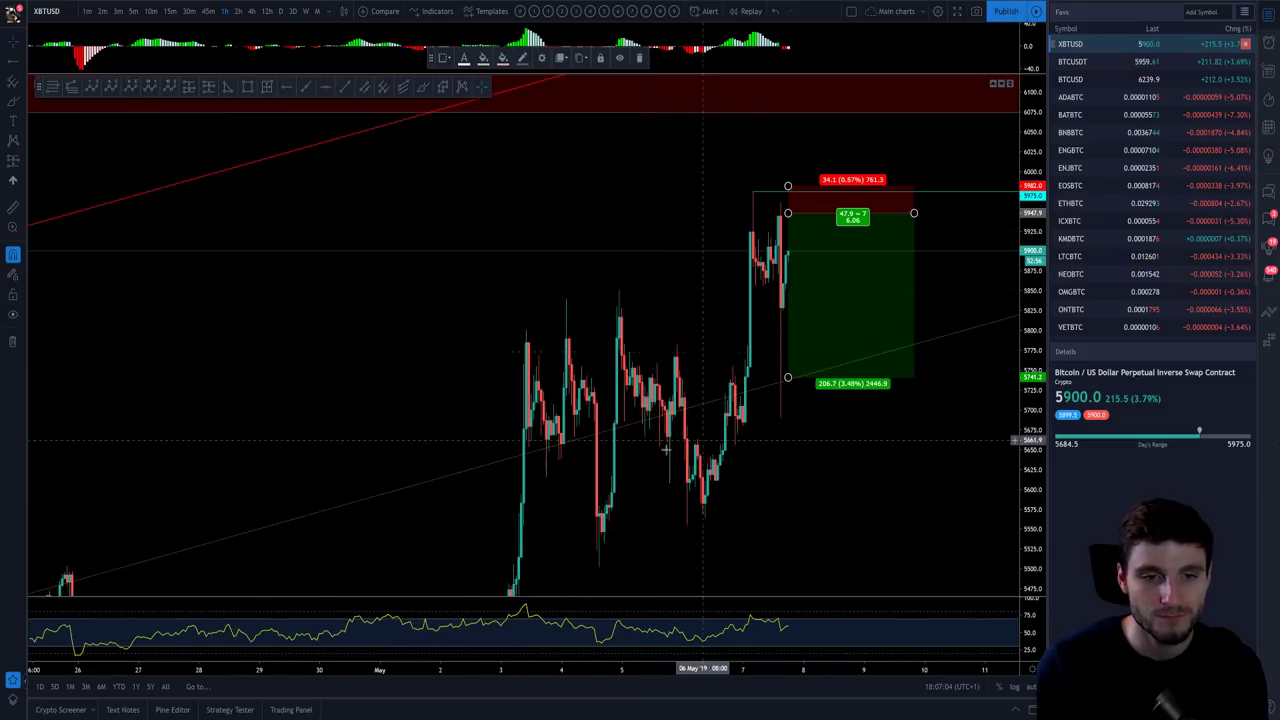
{"action": "scroll", "coordinate": [666, 450], "scroll_direction": "down", "scroll_amount": 3}
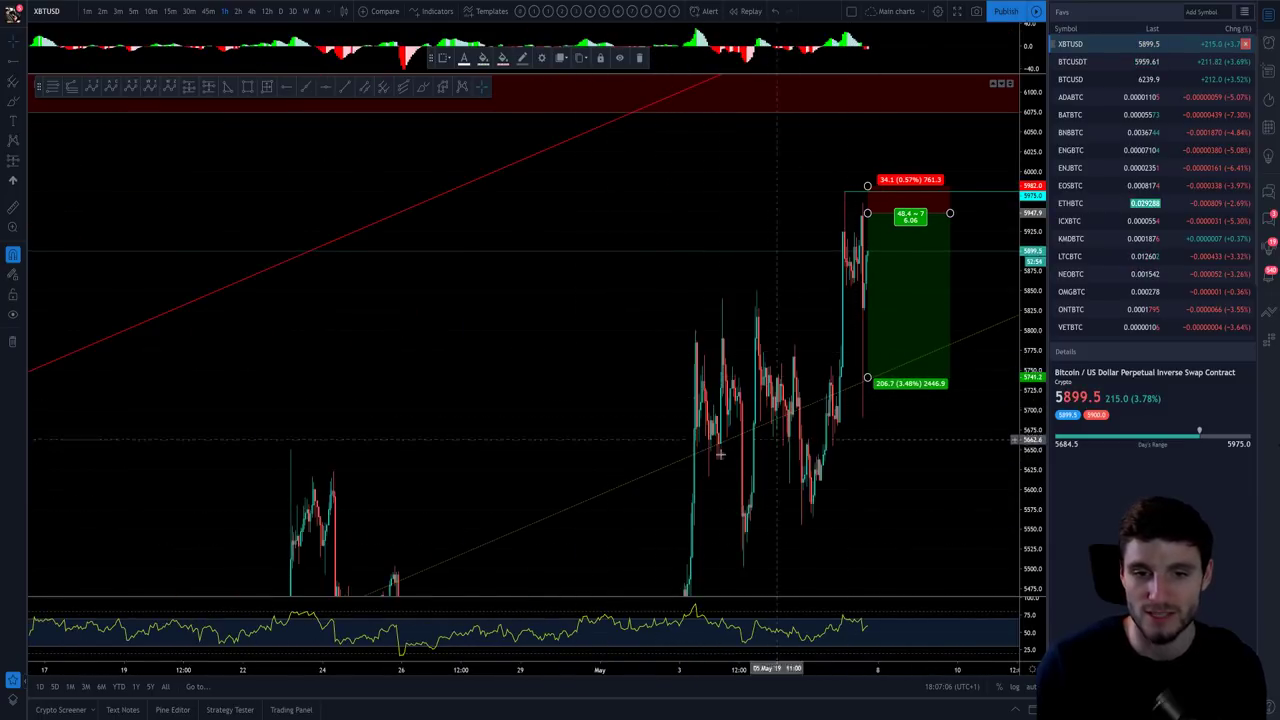
{"action": "scroll", "coordinate": [719, 453], "scroll_direction": "up", "scroll_amount": 5}
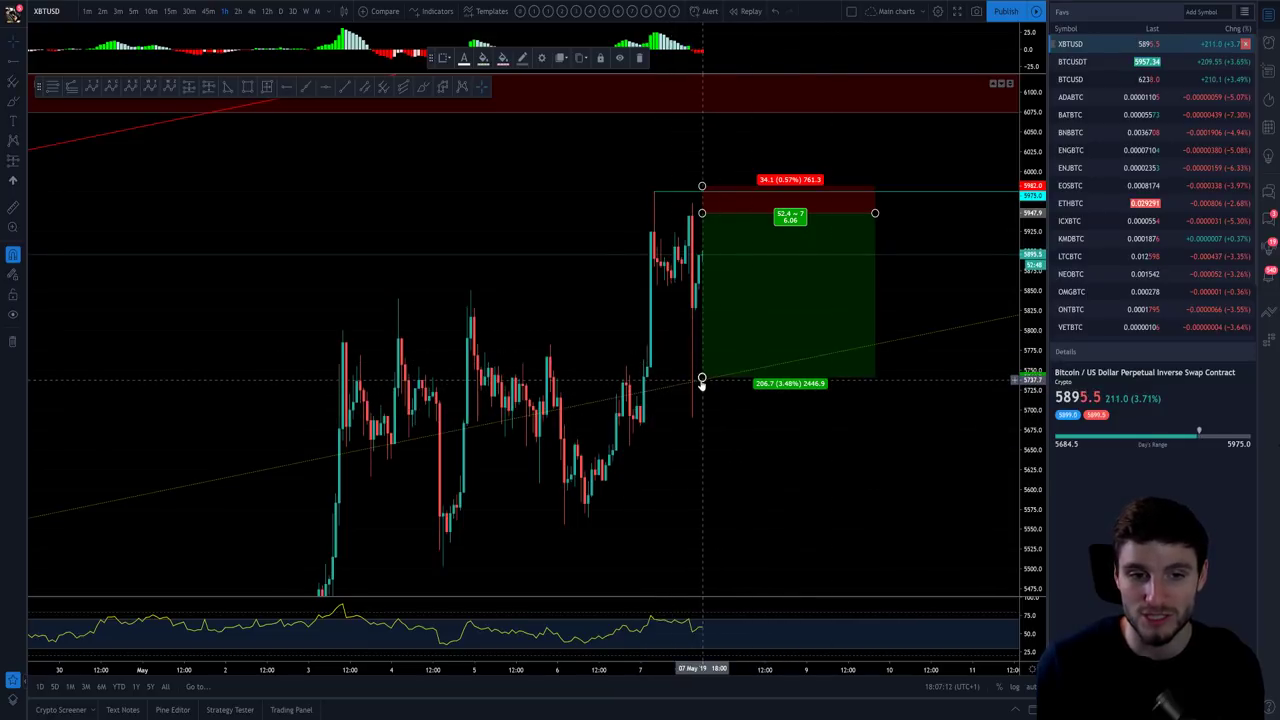
{"action": "key", "text": "Delete"}
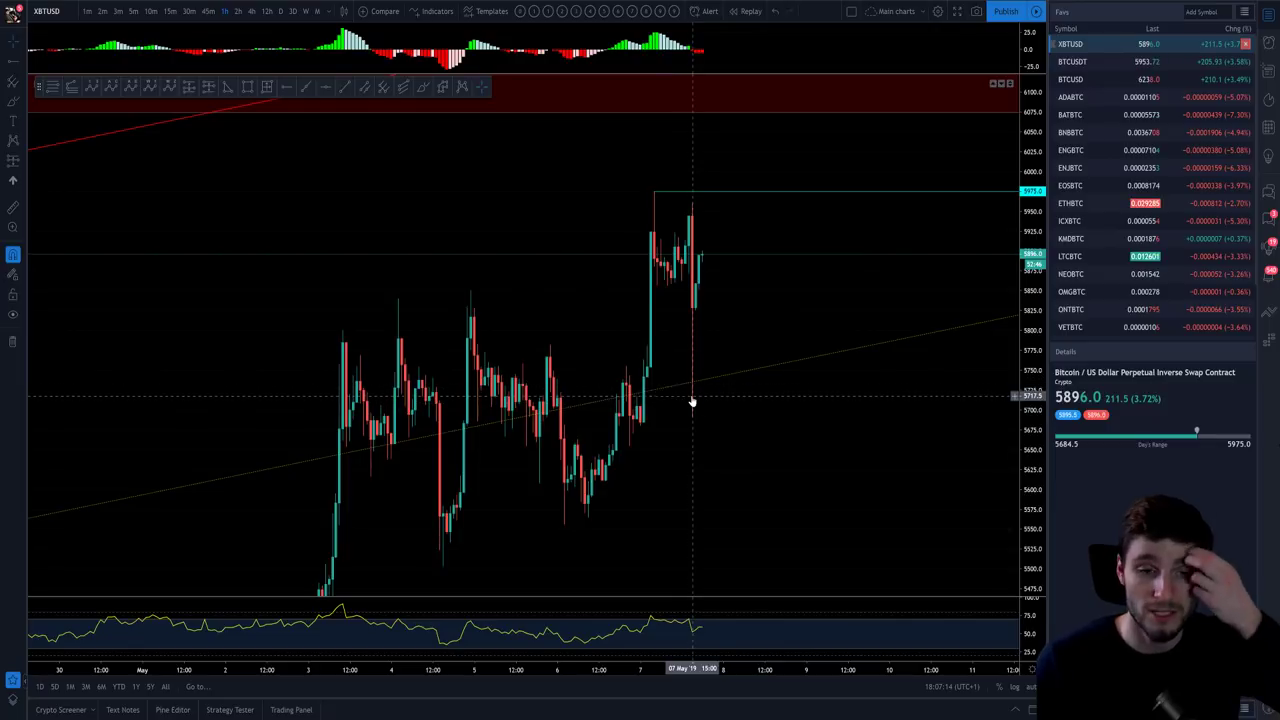
{"action": "scroll", "coordinate": [712, 384], "scroll_direction": "down", "scroll_amount": 1}
{"action": "scroll", "coordinate": [357, 408], "scroll_direction": "up", "scroll_amount": 2}
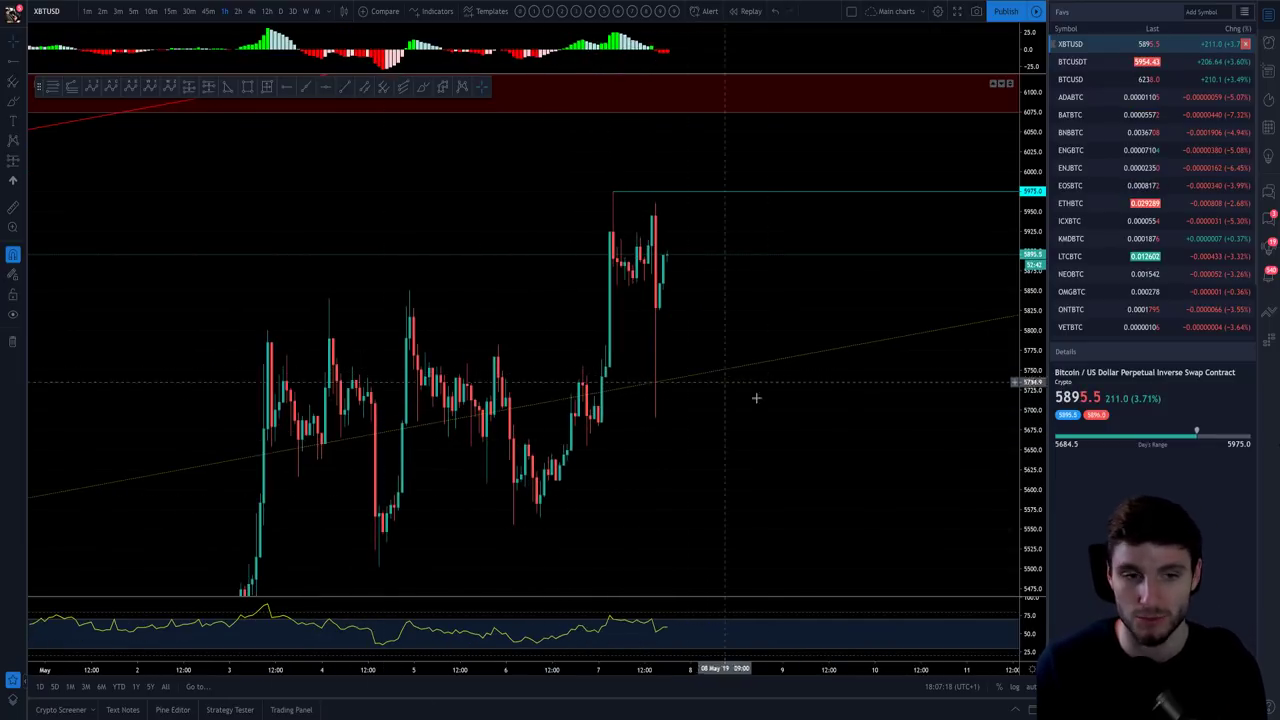
{"action": "left_click_drag", "start_coordinate": [767, 406], "coordinate": [791, 408]}
{"action": "scroll", "coordinate": [677, 406], "scroll_direction": "up", "scroll_amount": 2}
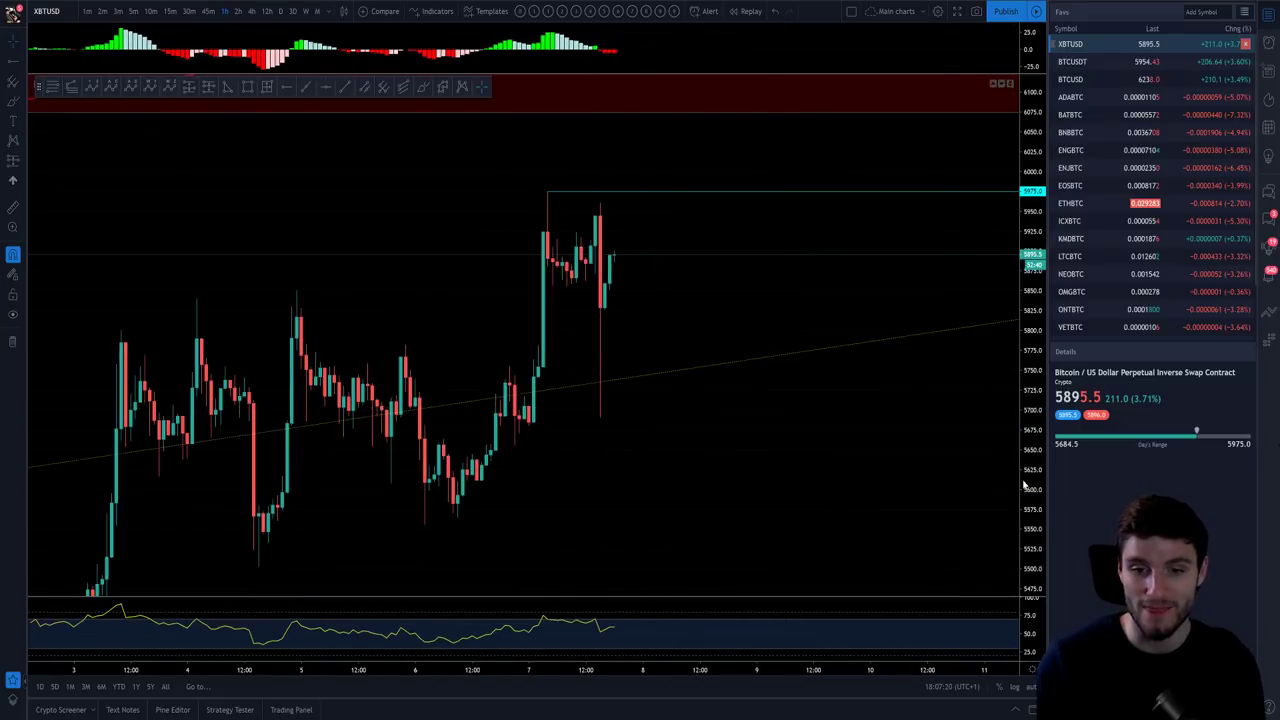
{"action": "left_click_drag", "start_coordinate": [1024, 485], "coordinate": [983, 409]}
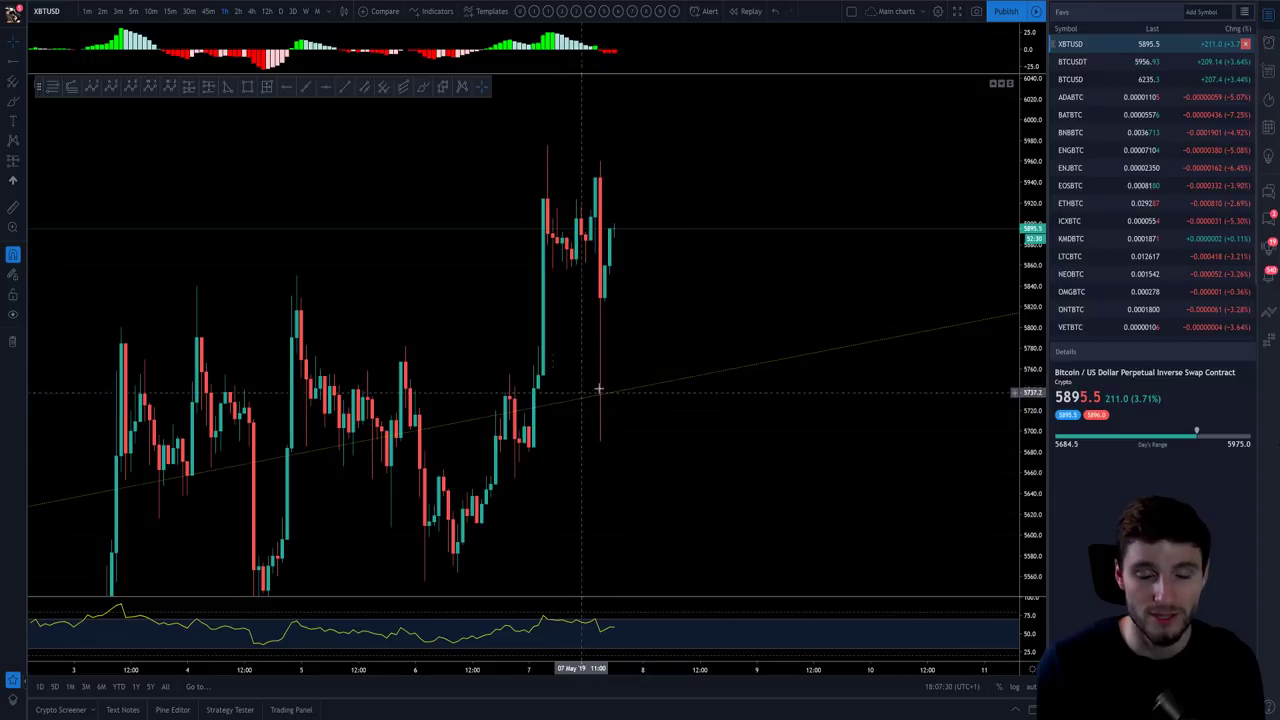
{"action": "scroll", "coordinate": [592, 402], "scroll_direction": "up", "scroll_amount": 2}
{"action": "left_click_drag", "start_coordinate": [586, 411], "coordinate": [751, 411]}
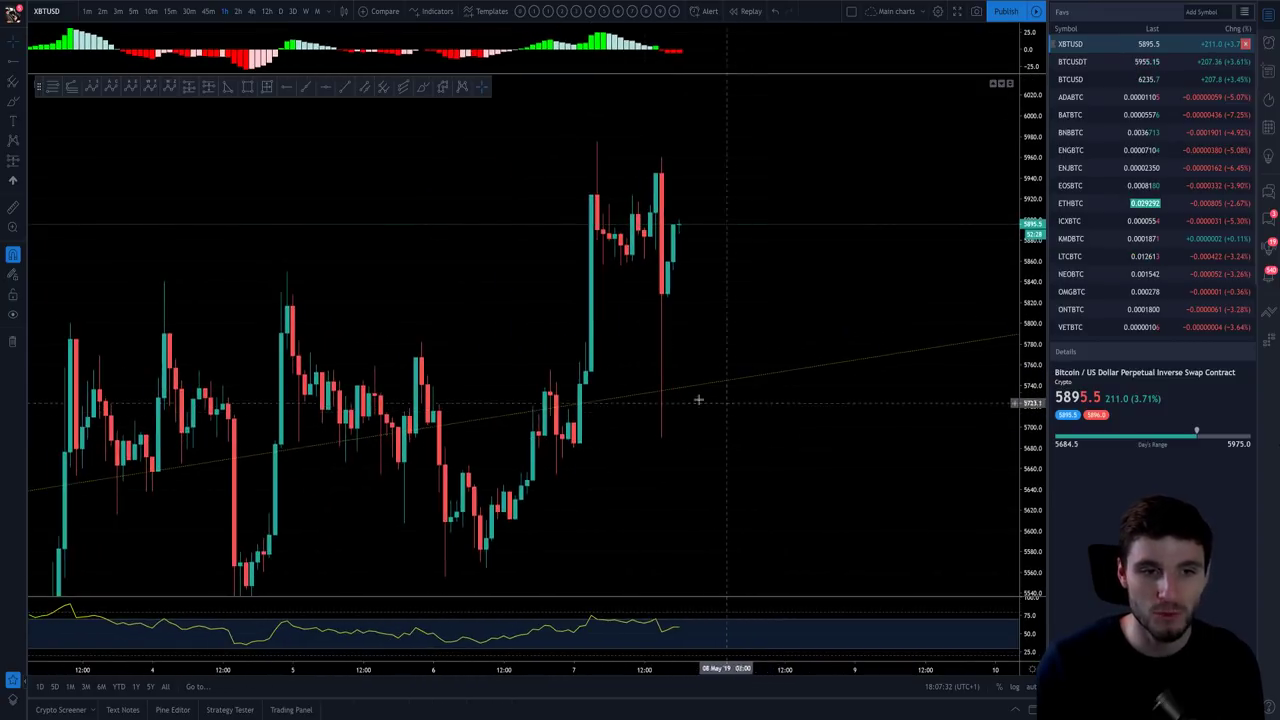
{"action": "scroll", "coordinate": [586, 449], "scroll_direction": "down", "scroll_amount": 3}
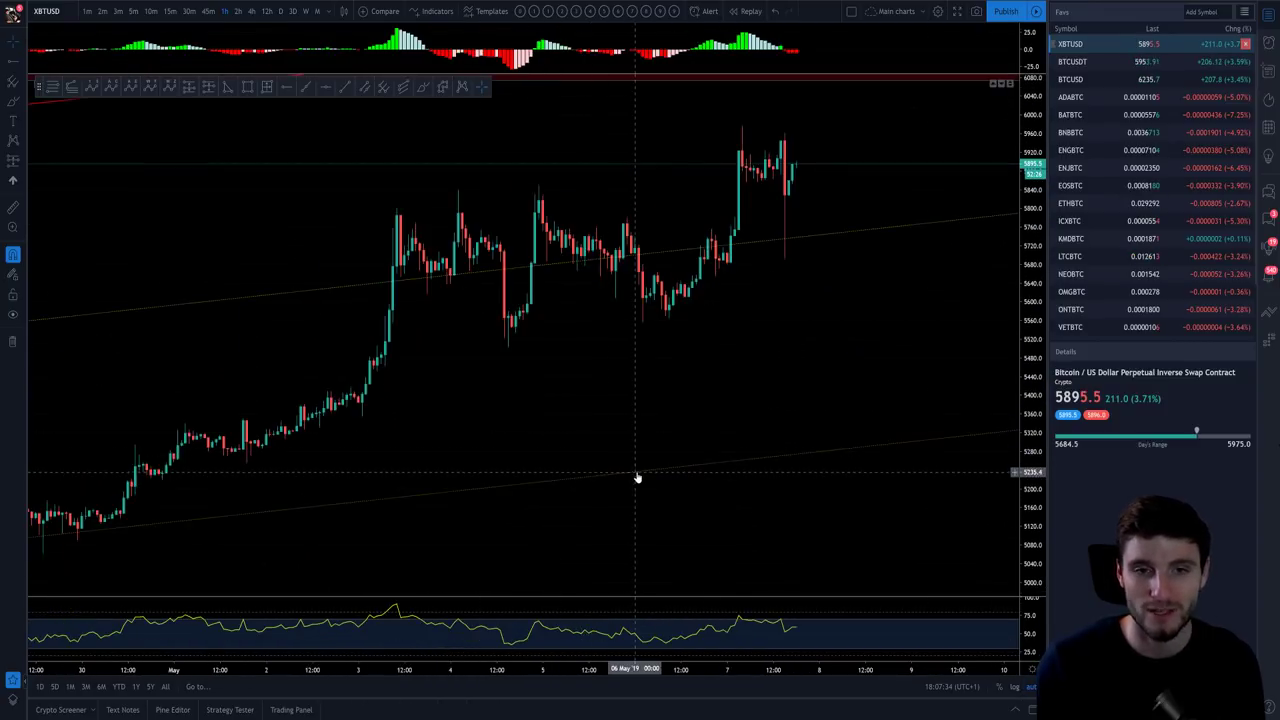
{"action": "scroll", "coordinate": [660, 474], "scroll_direction": "down", "scroll_amount": 2}
{"action": "scroll", "coordinate": [679, 471], "scroll_direction": "down", "scroll_amount": 4}
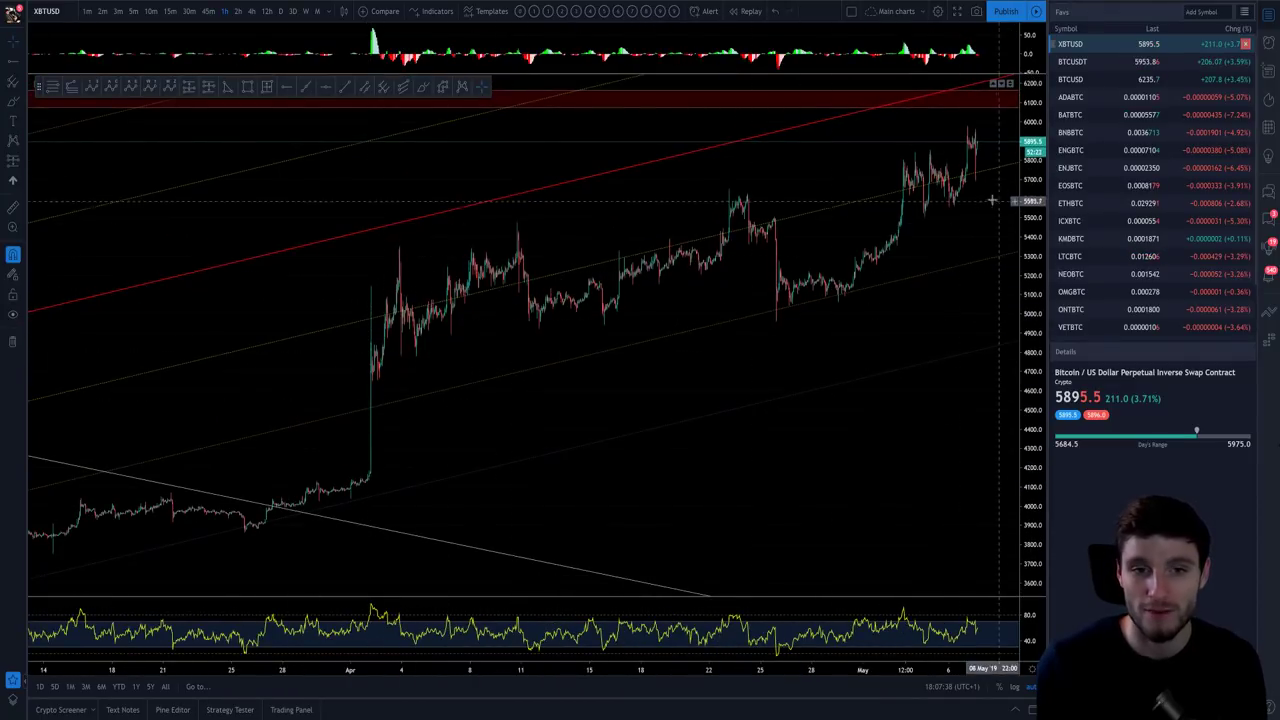
{"action": "scroll", "coordinate": [838, 372], "scroll_direction": "down", "scroll_amount": 1}
{"action": "left_click_drag", "start_coordinate": [838, 372], "coordinate": [511, 391]}
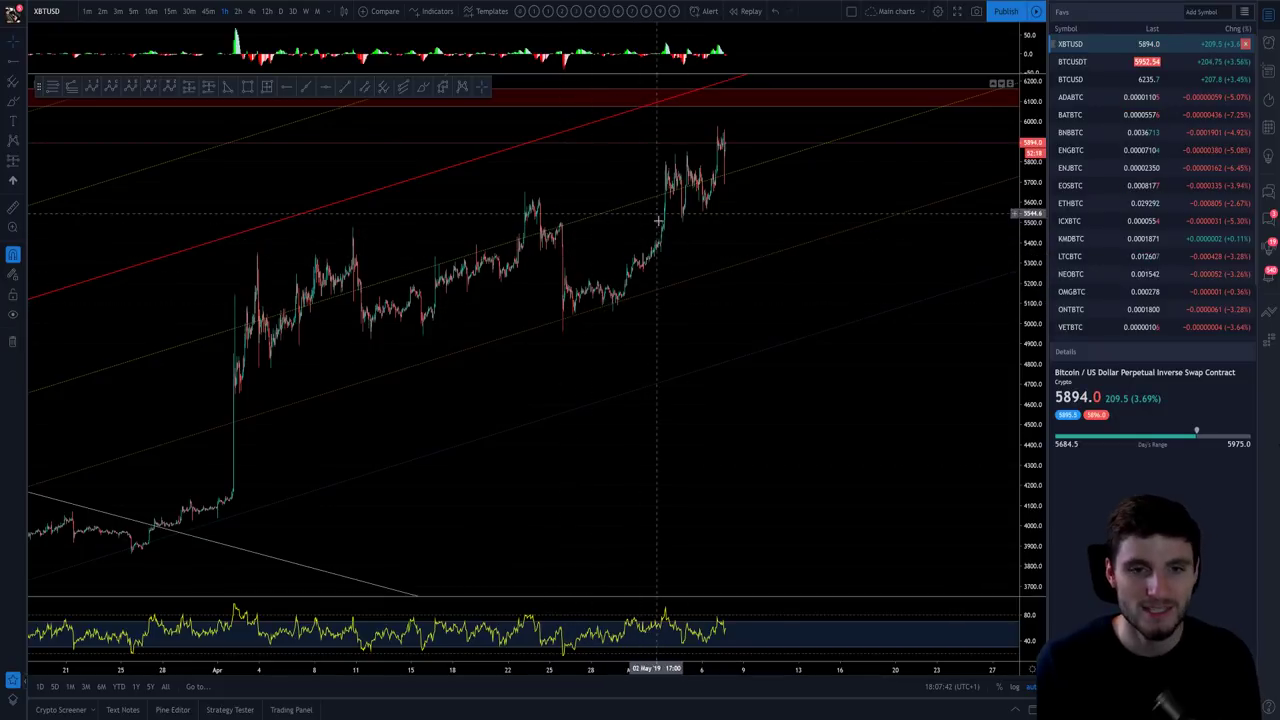
{"action": "scroll", "coordinate": [670, 255], "scroll_direction": "up", "scroll_amount": 1}
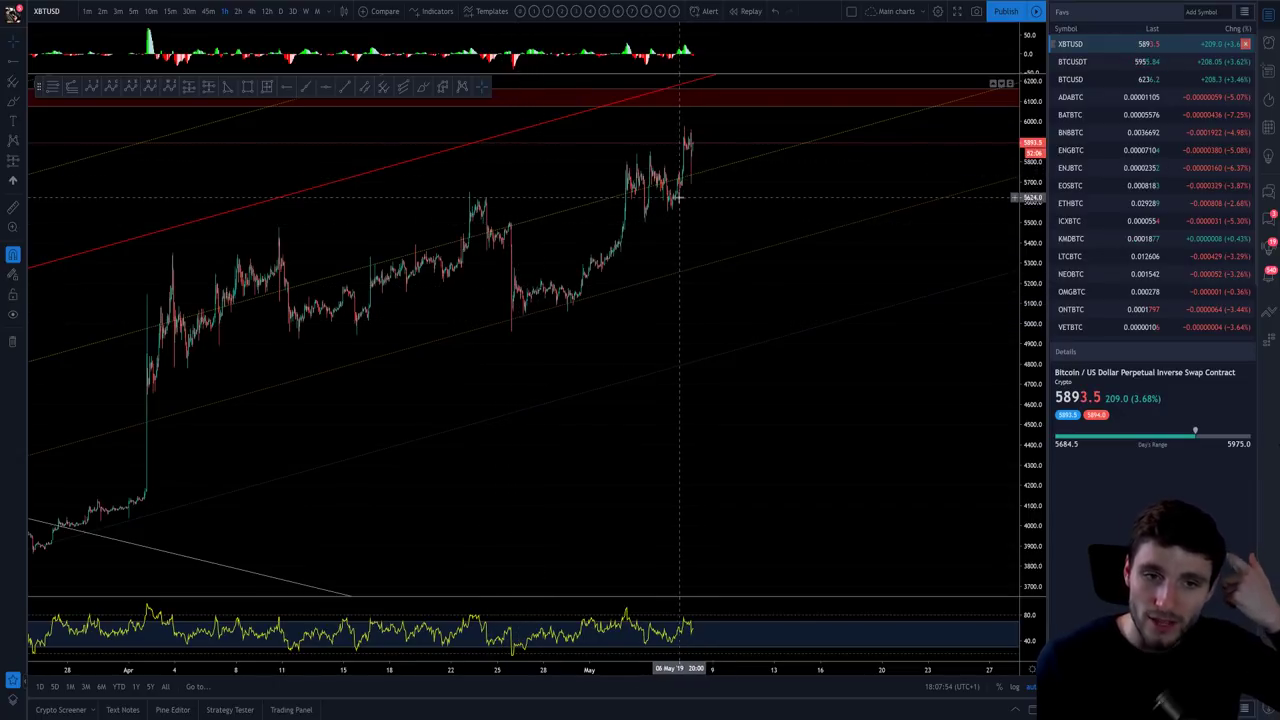
{"action": "scroll", "coordinate": [687, 178], "scroll_direction": "up", "scroll_amount": 5}
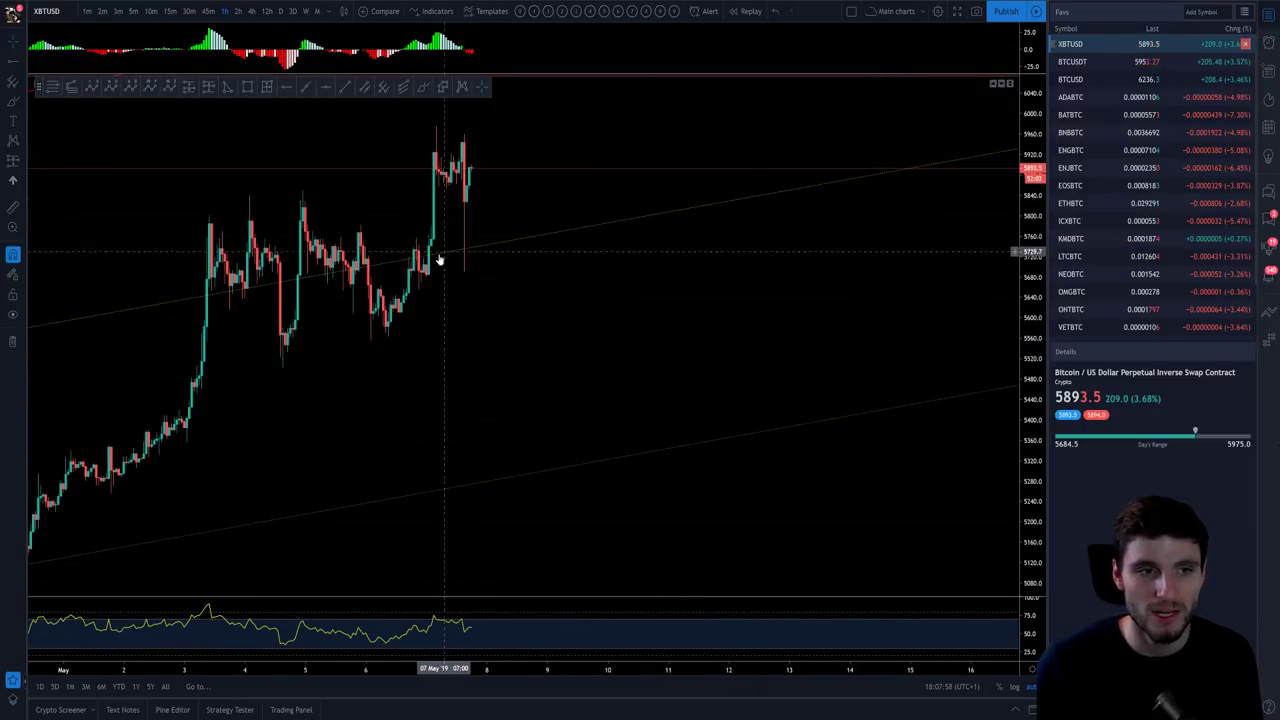
{"action": "scroll", "coordinate": [443, 257], "scroll_direction": "down", "scroll_amount": 3}
- Switch XBTUSD to 4-hour candles and zoom over the channel and broken downtrend line
{"action": "left_click", "coordinate": [253, 12]}
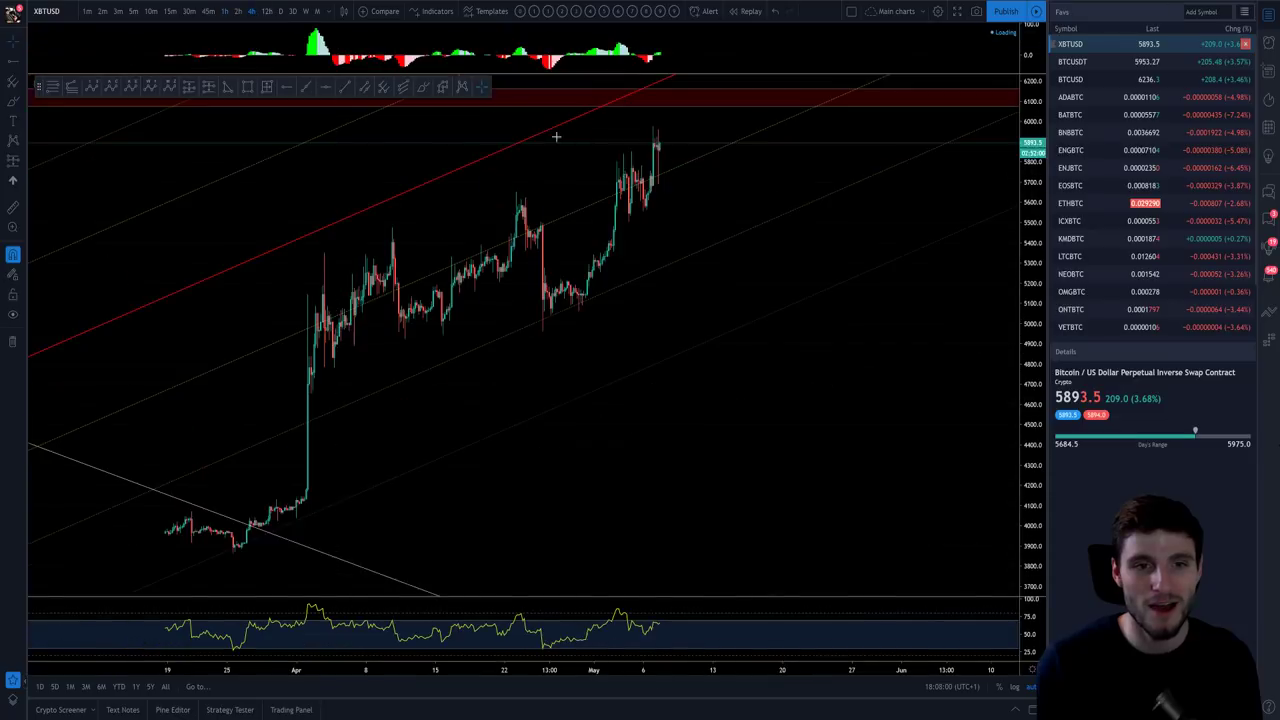
{"action": "scroll", "coordinate": [740, 235], "scroll_direction": "down", "scroll_amount": 4}
{"action": "scroll", "coordinate": [806, 240], "scroll_direction": "down", "scroll_amount": 3}
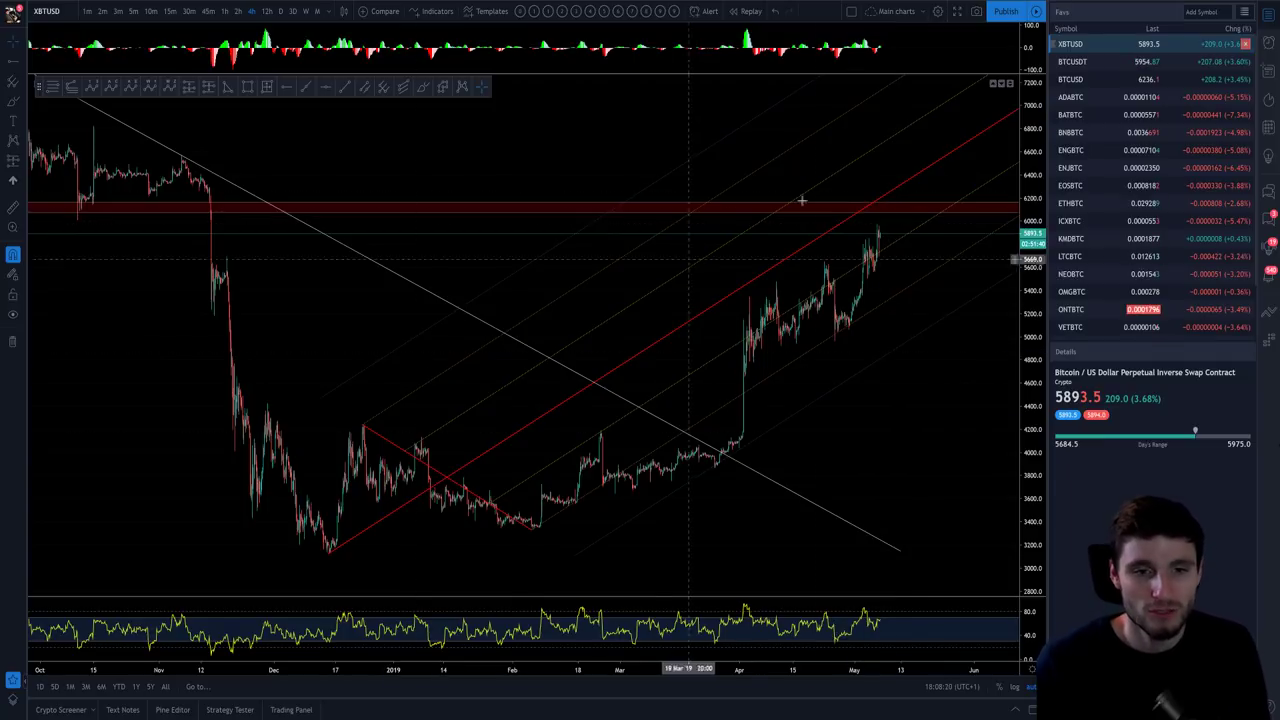
{"action": "scroll", "coordinate": [808, 391], "scroll_direction": "up", "scroll_amount": 2}
{"action": "scroll", "coordinate": [808, 391], "scroll_direction": "up", "scroll_amount": 2}
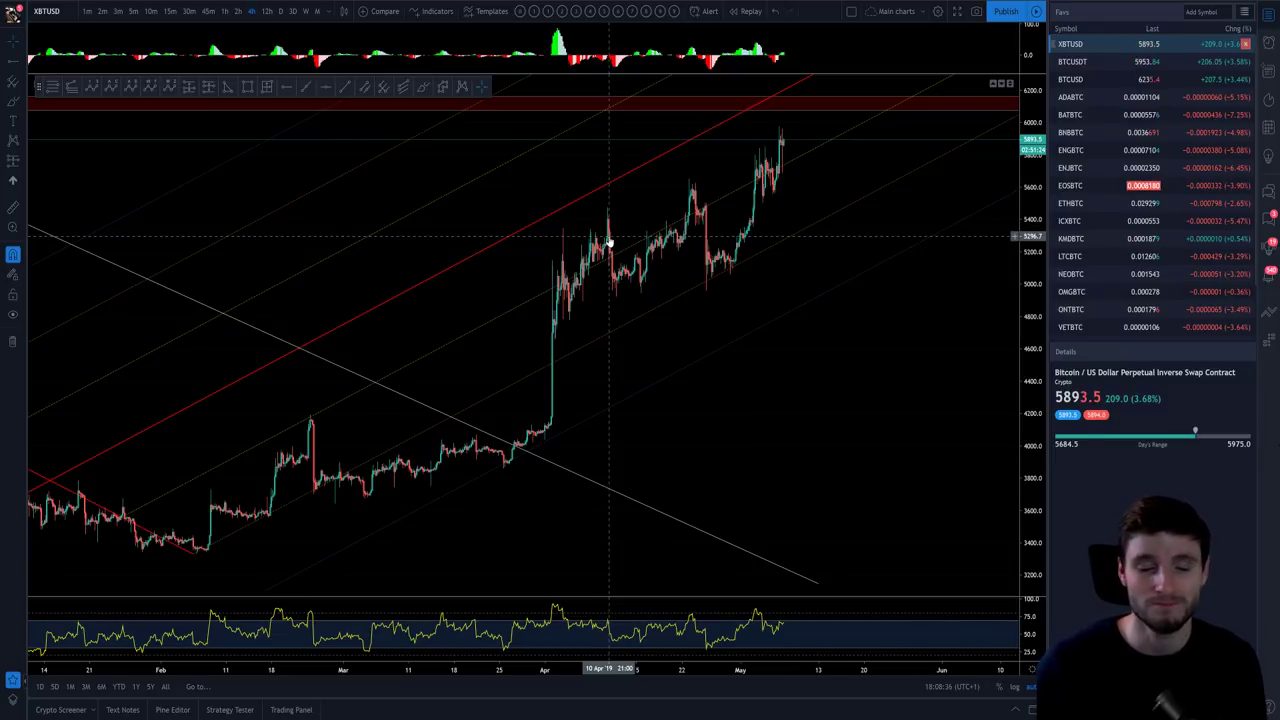
{"action": "scroll", "coordinate": [637, 304], "scroll_direction": "up", "scroll_amount": 2}
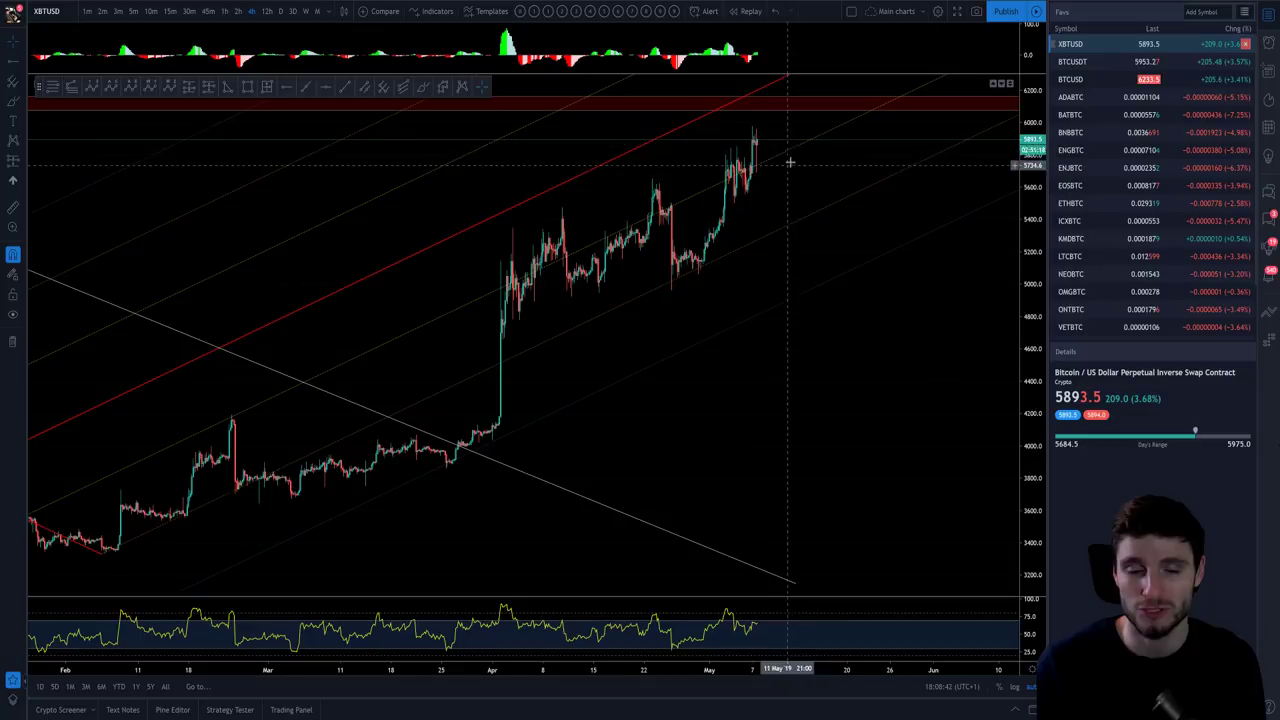
{"action": "scroll", "coordinate": [846, 386], "scroll_direction": "down", "scroll_amount": 5}
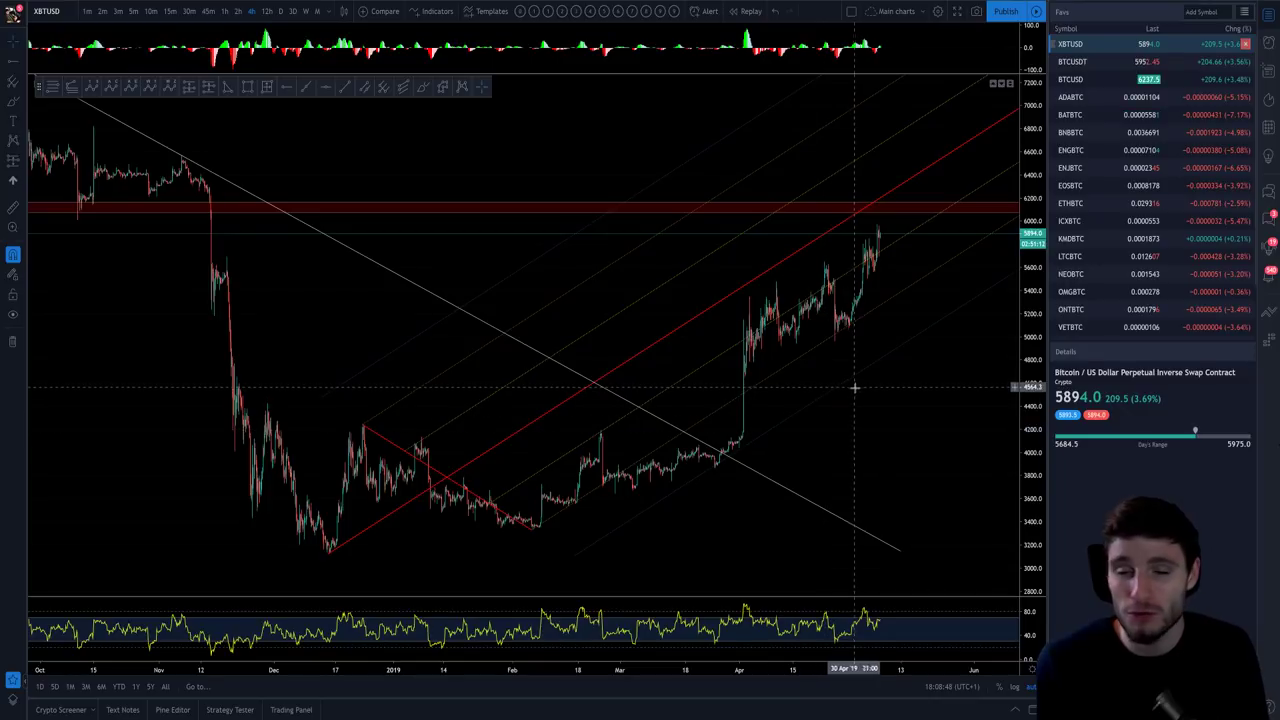
{"action": "scroll", "coordinate": [854, 403], "scroll_direction": "up", "scroll_amount": 2}
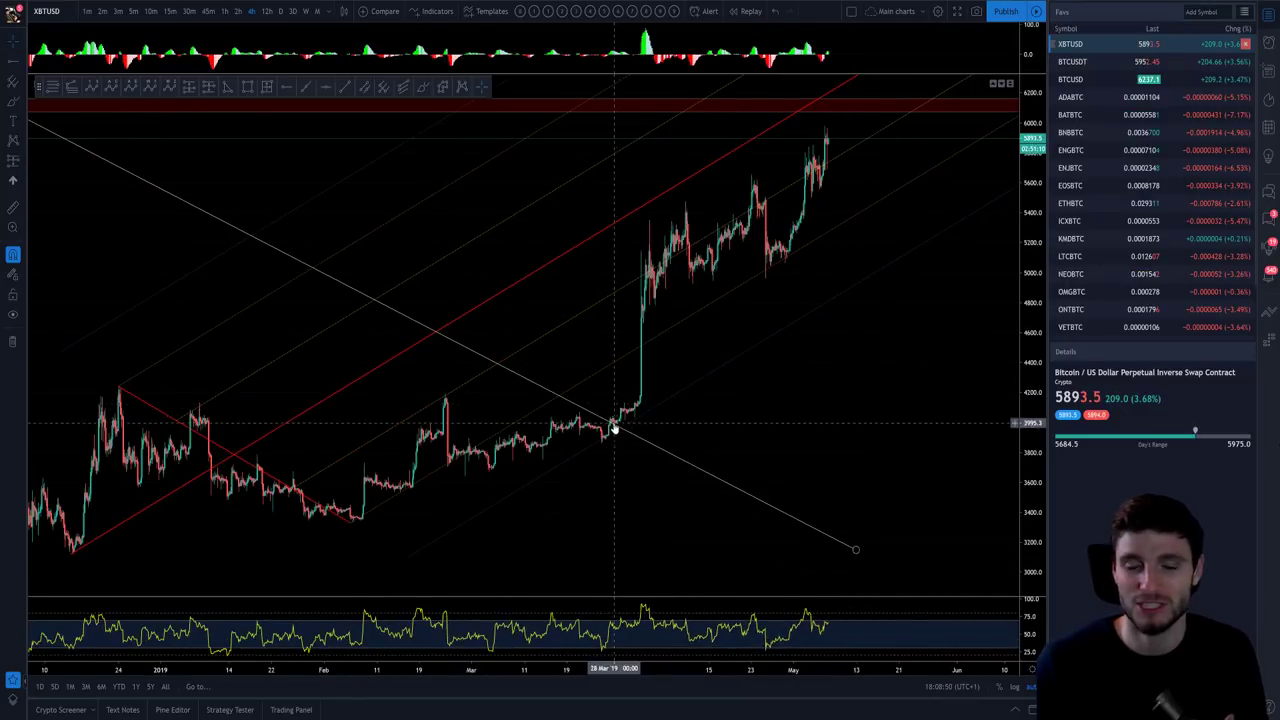
{"action": "scroll", "coordinate": [749, 415], "scroll_direction": "down", "scroll_amount": 2}
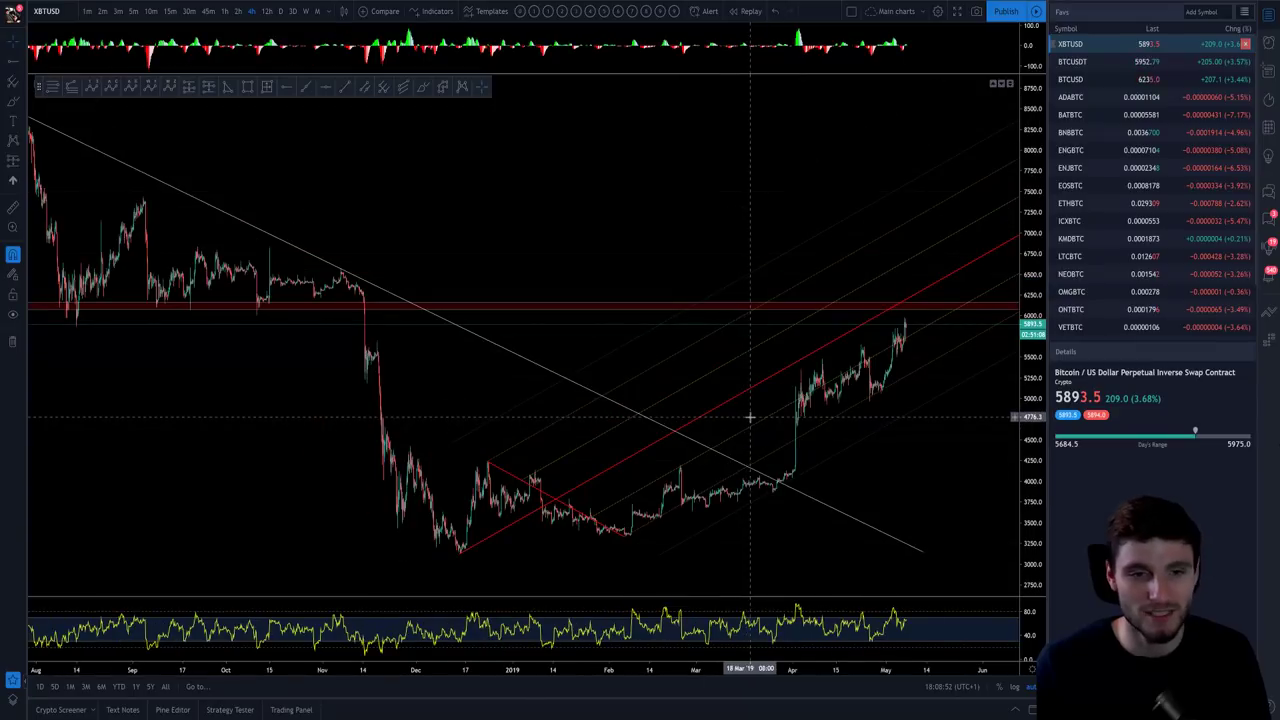
- Zoom out the 4-hour chart and reposition it to show the 2018 downtrend highs
{"action": "scroll", "coordinate": [749, 415], "scroll_direction": "down", "scroll_amount": 2}
{"action": "scroll", "coordinate": [671, 408], "scroll_direction": "down", "scroll_amount": 2}
{"action": "scroll", "coordinate": [689, 414], "scroll_direction": "up", "scroll_amount": 2}
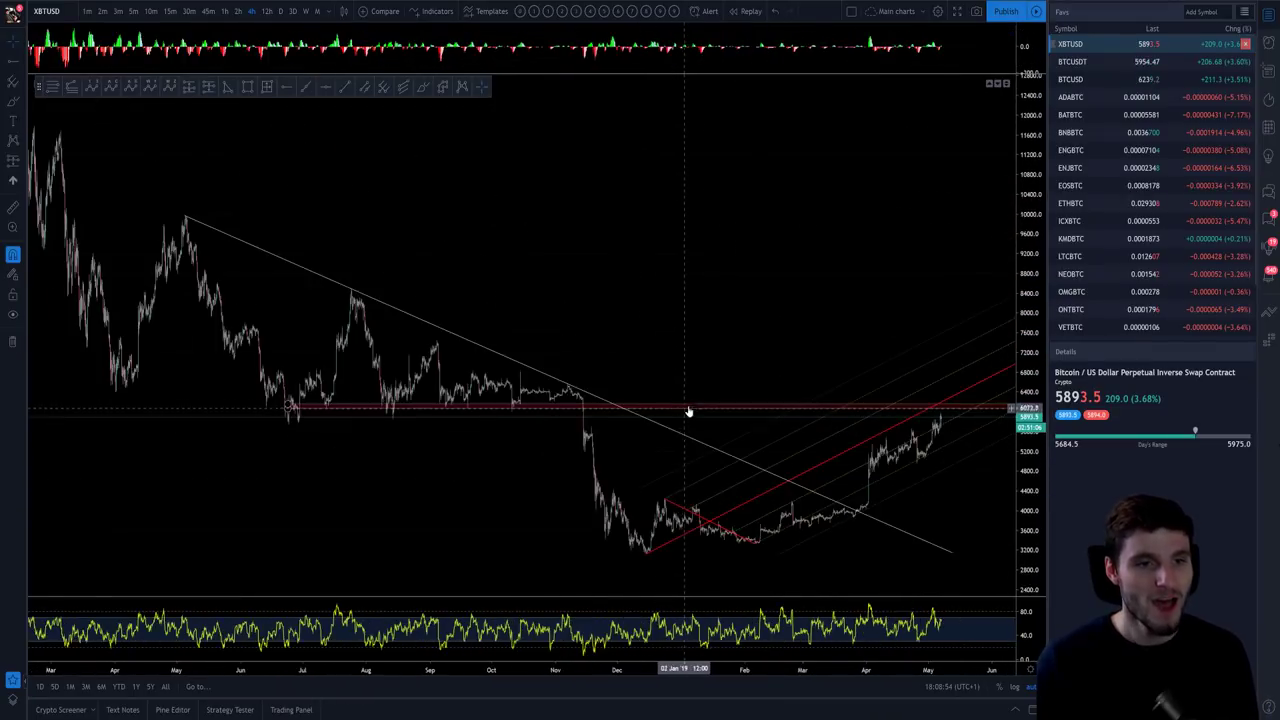
{"action": "left_click_drag", "start_coordinate": [689, 414], "coordinate": [600, 271]}
{"action": "scroll", "coordinate": [528, 262], "scroll_direction": "up", "scroll_amount": 1}
{"action": "scroll", "coordinate": [528, 262], "scroll_direction": "down", "scroll_amount": 1}
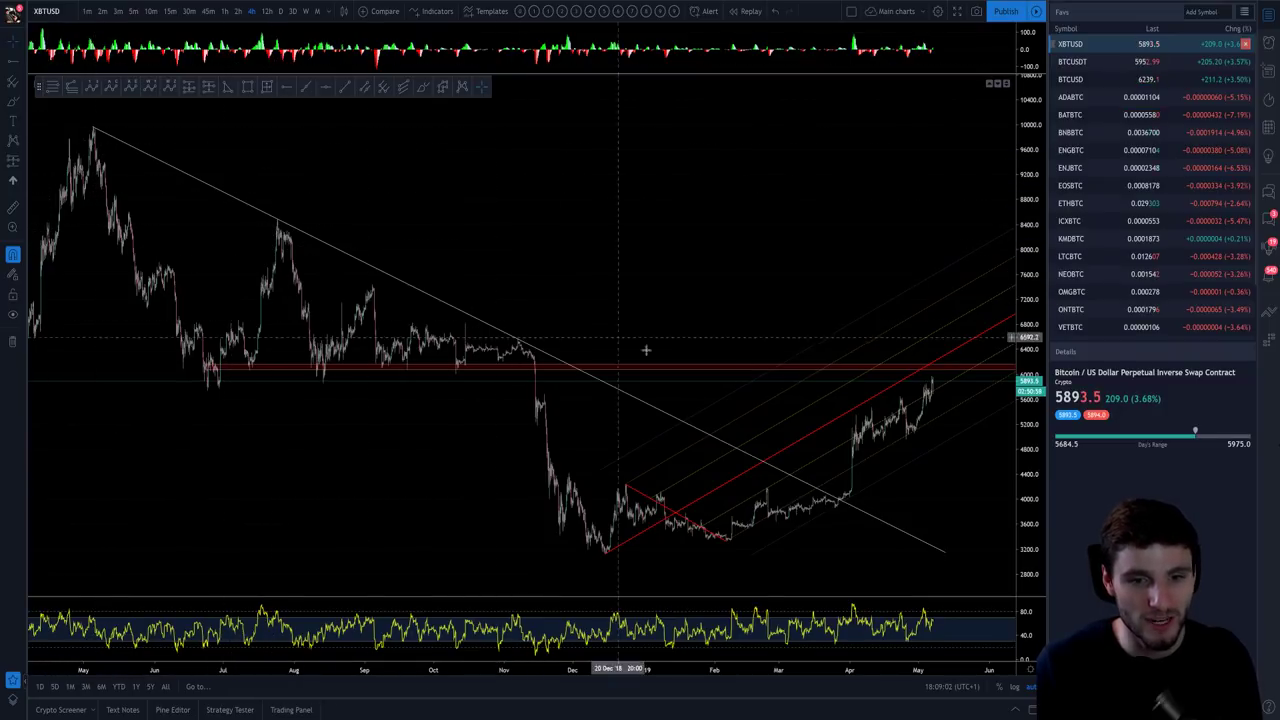
{"action": "scroll", "coordinate": [780, 420], "scroll_direction": "up", "scroll_amount": 5}
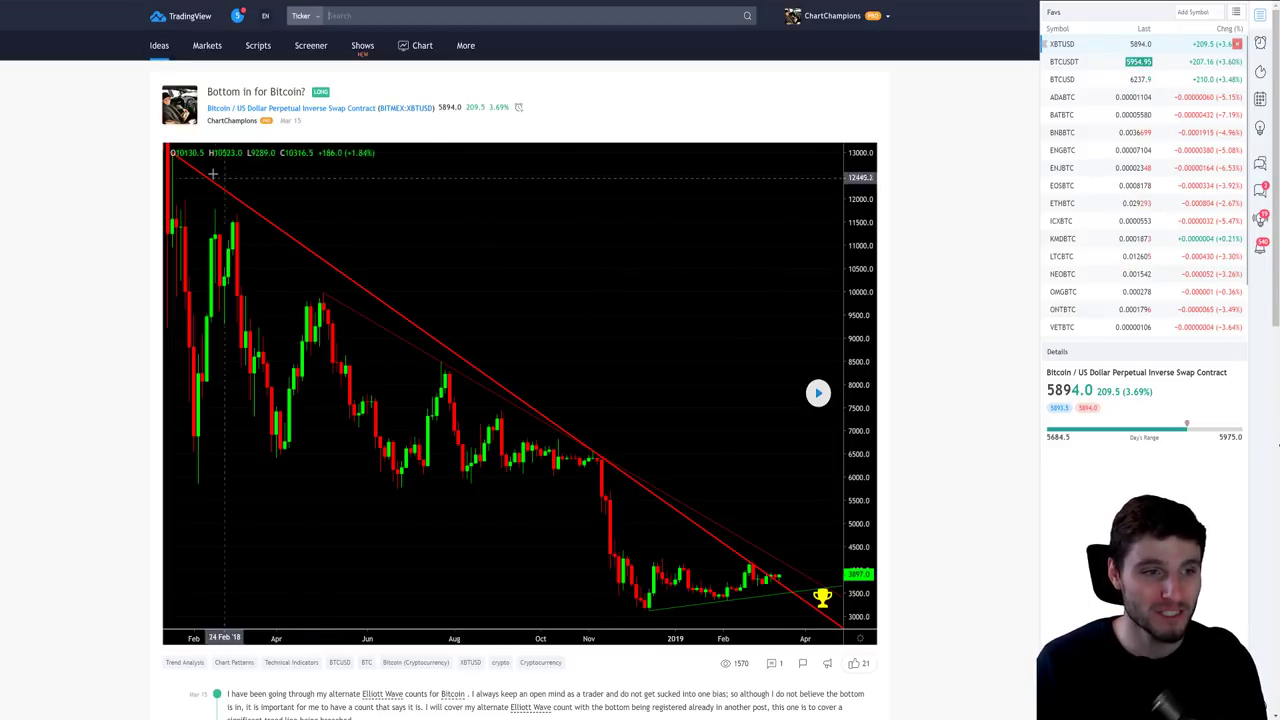
- Pan the idea chart to its earlier highs, replay it to reveal later bars, then pan back
{"action": "mouse_move", "coordinate": [460, 283]}
{"action": "left_mouse_down"}
{"action": "mouse_move", "coordinate": [589, 378]}
{"action": "mouse_move", "coordinate": [554, 380]}
{"action": "mouse_move", "coordinate": [523, 360]}
{"action": "mouse_move", "coordinate": [403, 246]}
{"action": "mouse_move", "coordinate": [450, 256]}
{"action": "left_mouse_up"}
{"action": "scroll", "coordinate": [350, 250], "scroll_direction": "left", "scroll_amount": 5}
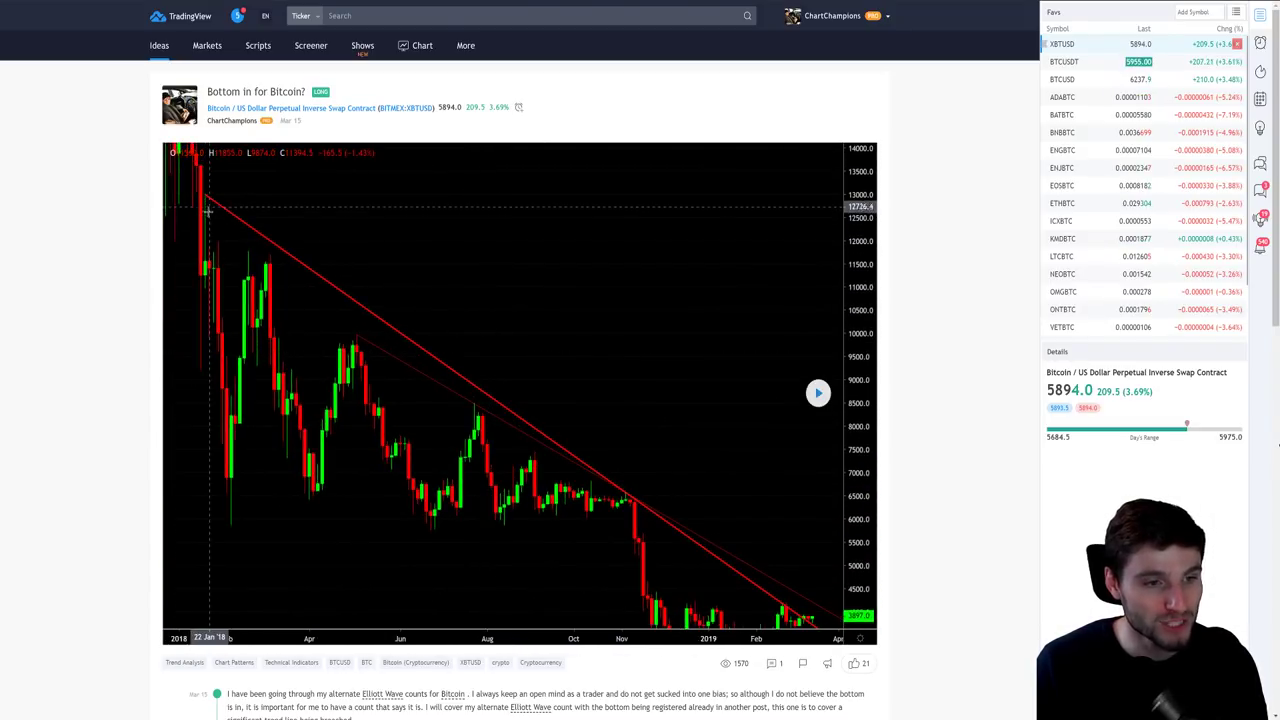
{"action": "scroll", "coordinate": [430, 255], "scroll_direction": "right", "scroll_amount": 4}
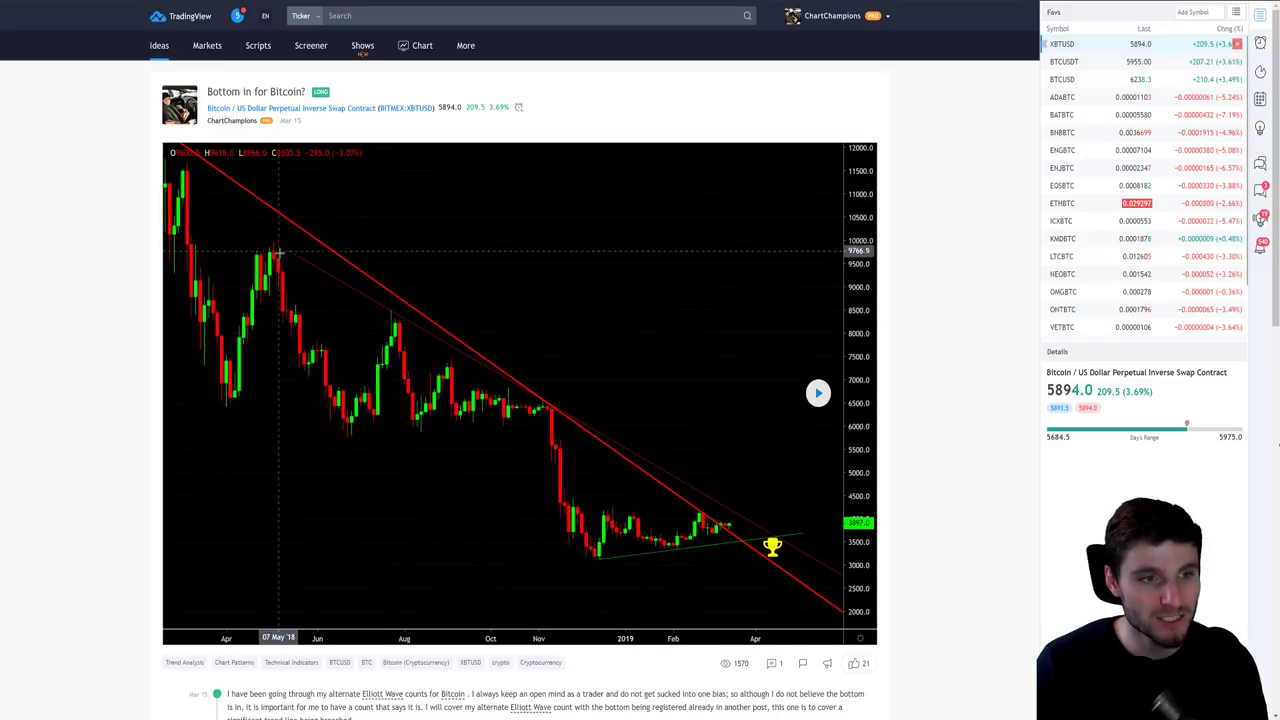
{"action": "scroll", "coordinate": [586, 263], "scroll_direction": "right", "scroll_amount": 2}
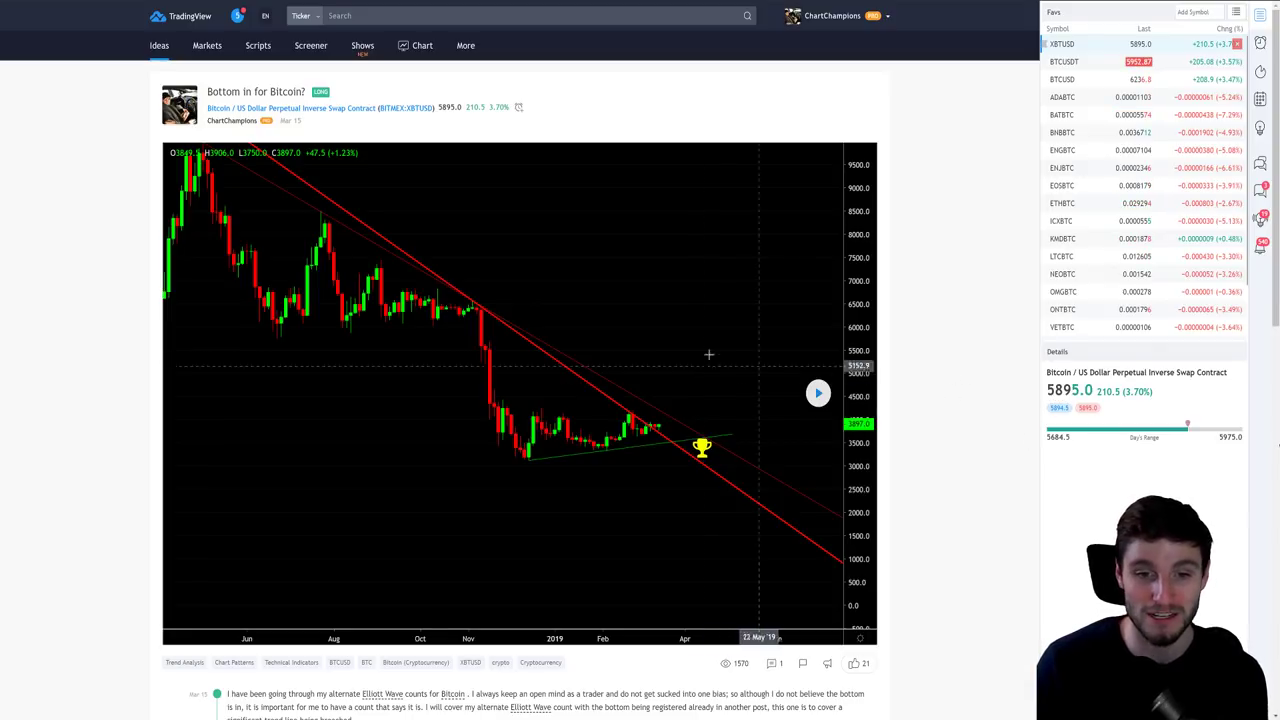
{"action": "left_click", "coordinate": [818, 392]}
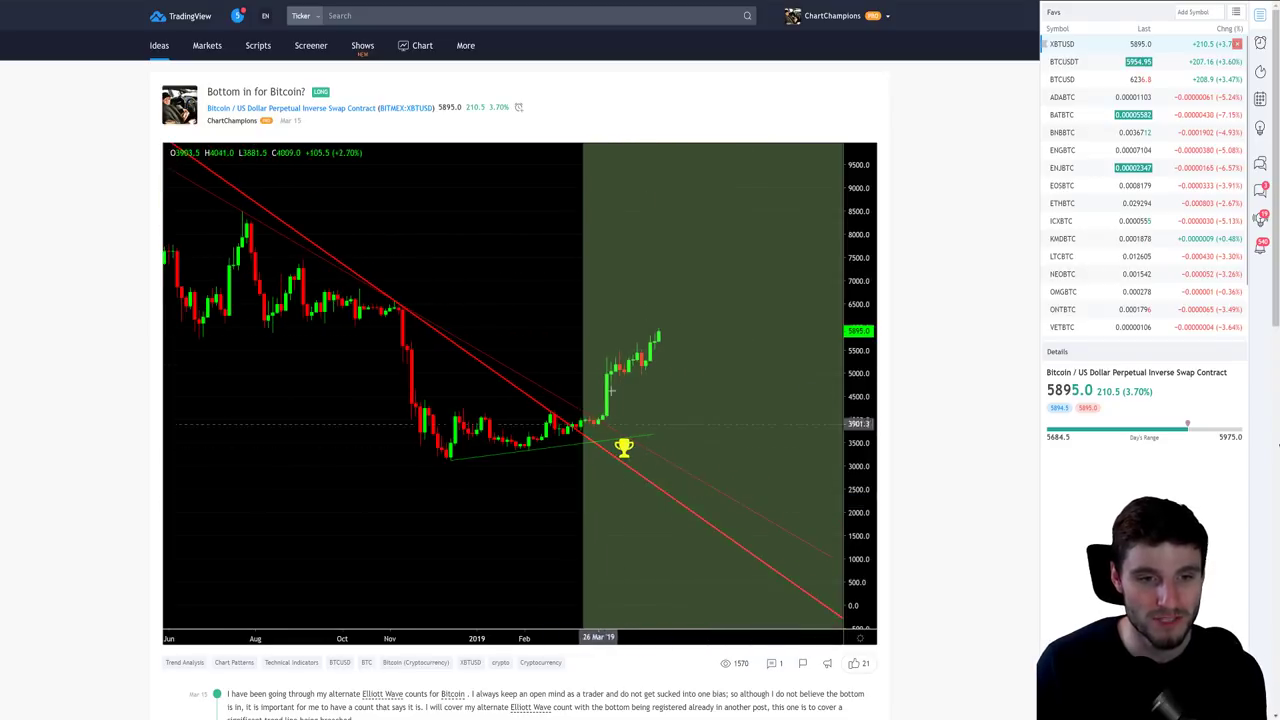
{"action": "left_click_drag", "start_coordinate": [632, 424], "coordinate": [718, 428]}
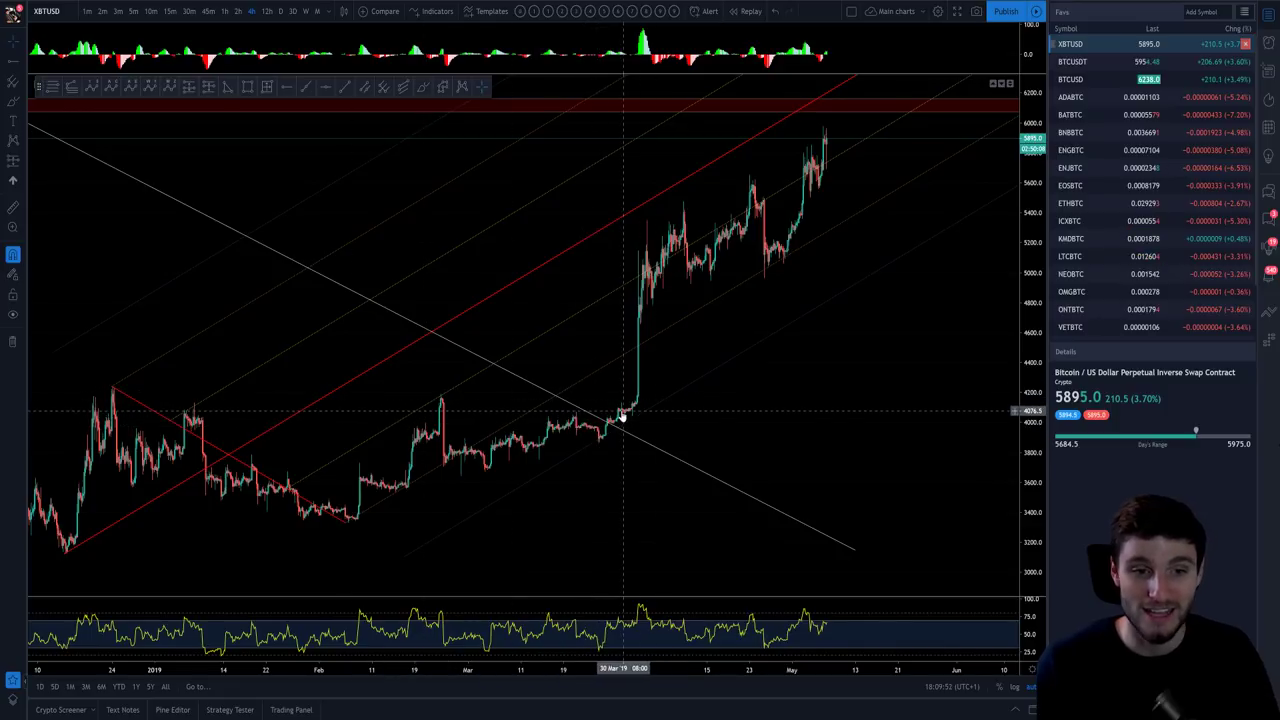
- Zoom the 4-hour chart, then switch to hourly candles and zoom in
{"action": "scroll", "coordinate": [640, 420], "scroll_direction": "down", "scroll_amount": 2}
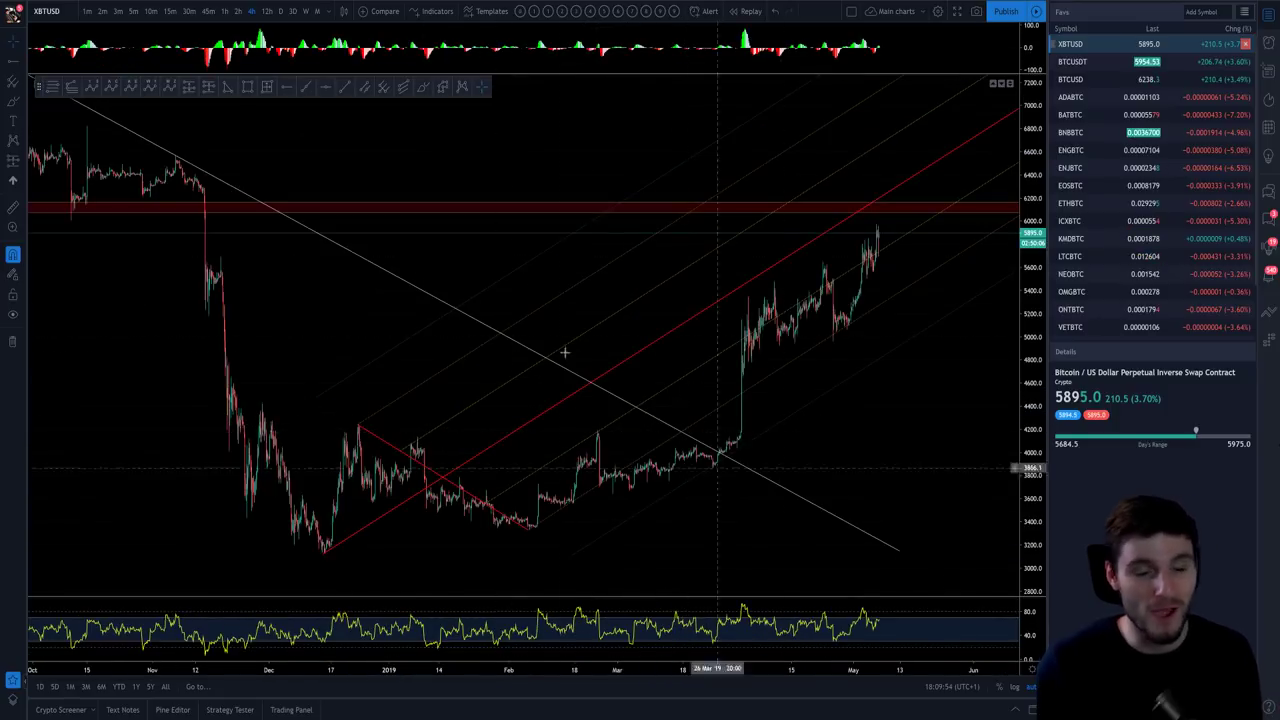
{"action": "scroll", "coordinate": [695, 458], "scroll_direction": "up", "scroll_amount": 2}
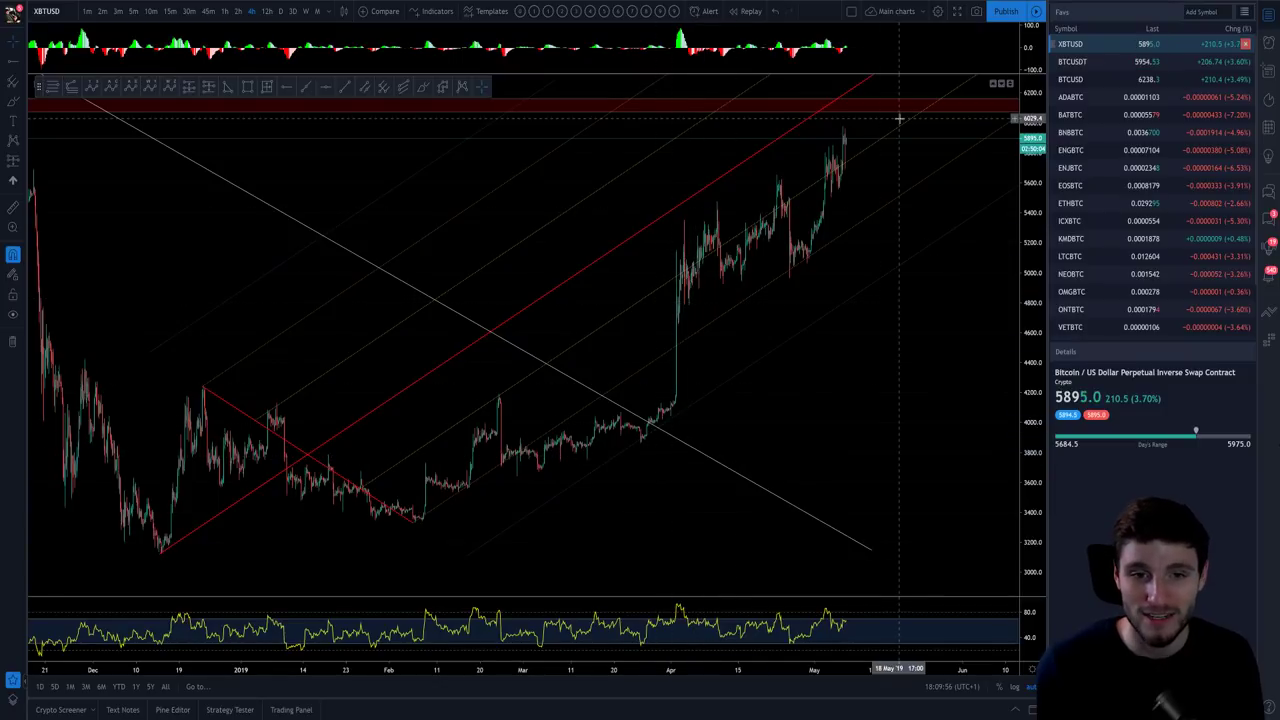
{"action": "scroll", "coordinate": [815, 130], "scroll_direction": "up", "scroll_amount": 1}
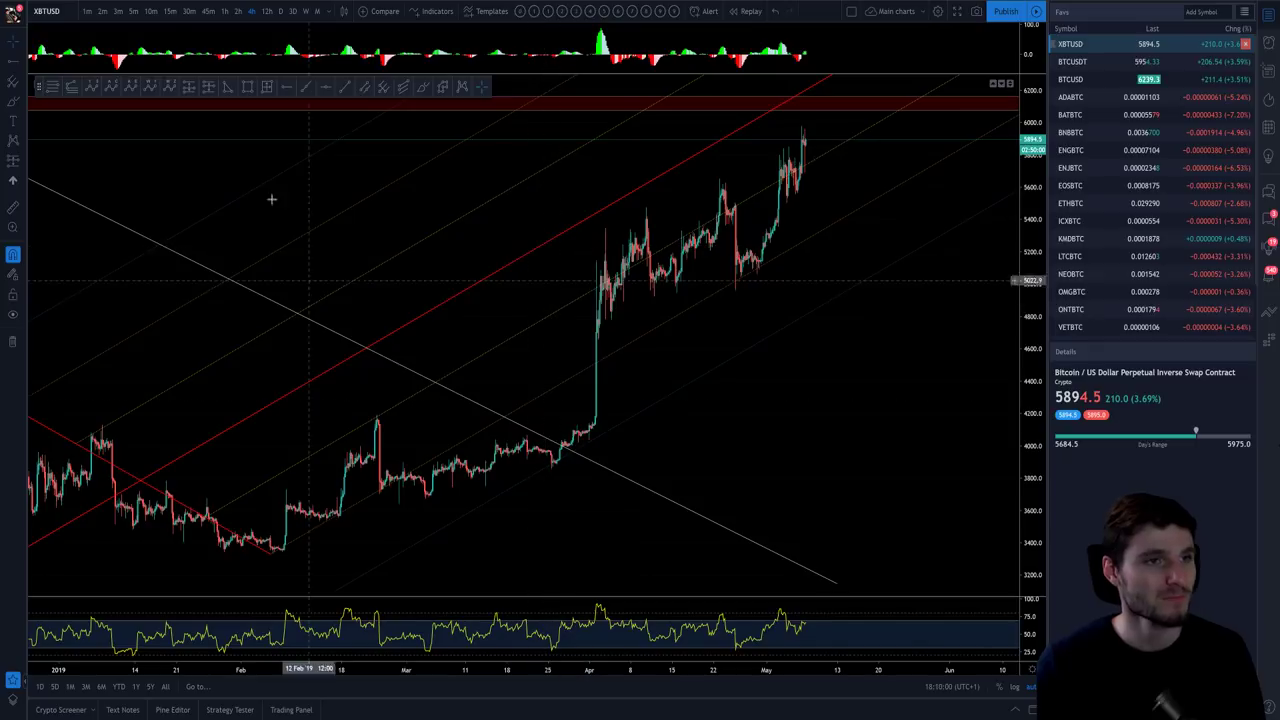
{"action": "scroll", "coordinate": [710, 440], "scroll_direction": "down", "scroll_amount": 2}
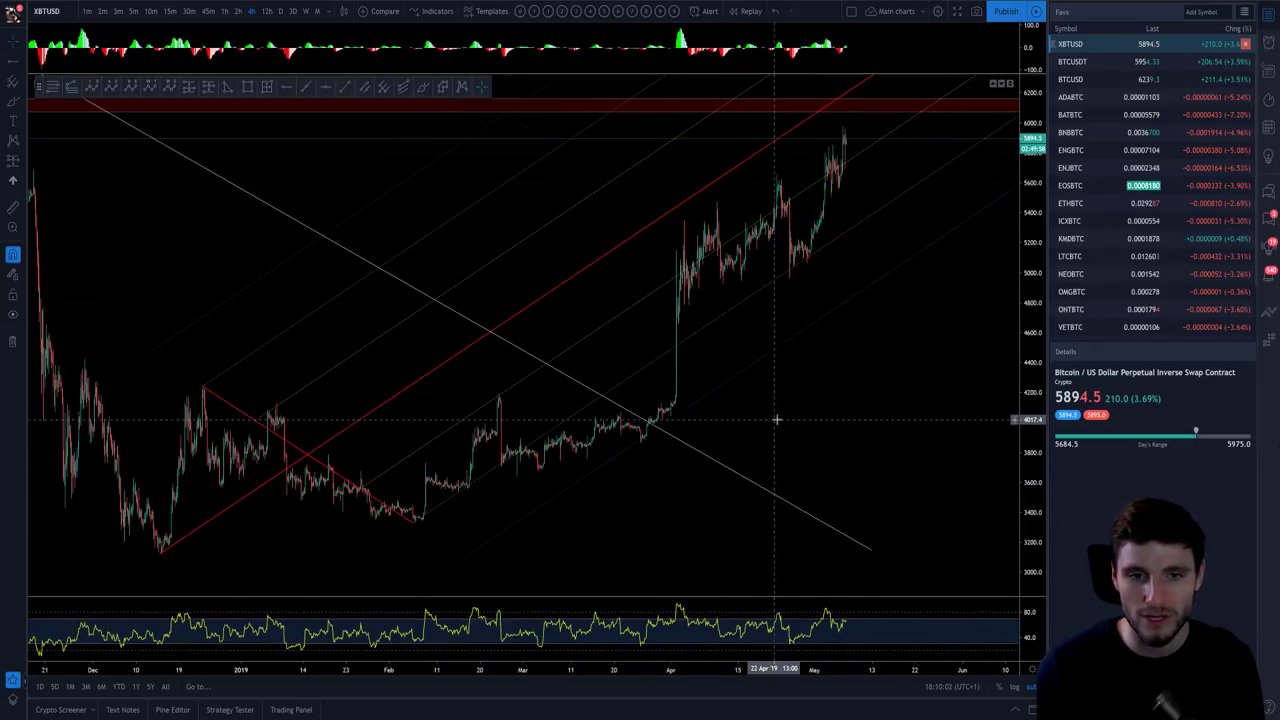
{"action": "scroll", "coordinate": [805, 400], "scroll_direction": "up", "scroll_amount": 2}
{"action": "scroll", "coordinate": [819, 390], "scroll_direction": "up", "scroll_amount": 1}
{"action": "left_click", "coordinate": [226, 11]}
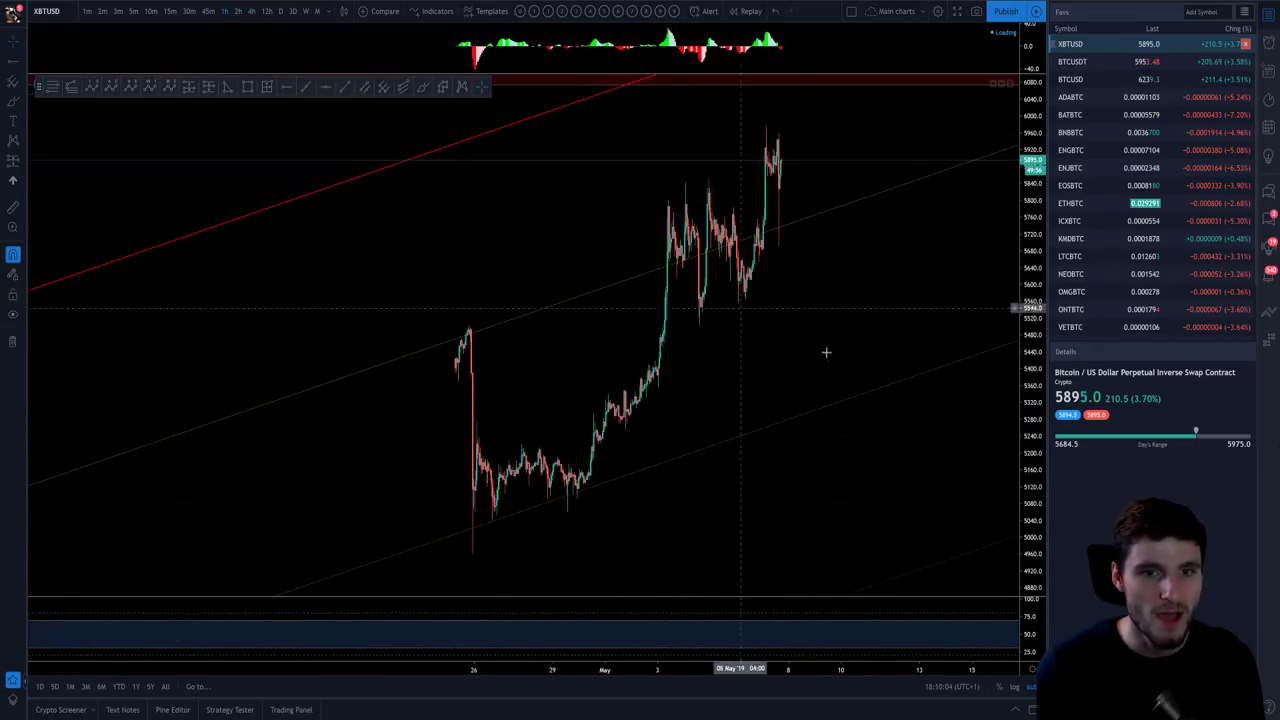
{"action": "scroll", "coordinate": [866, 366], "scroll_direction": "up", "scroll_amount": 2}
{"action": "scroll", "coordinate": [866, 366], "scroll_direction": "up", "scroll_amount": 1}
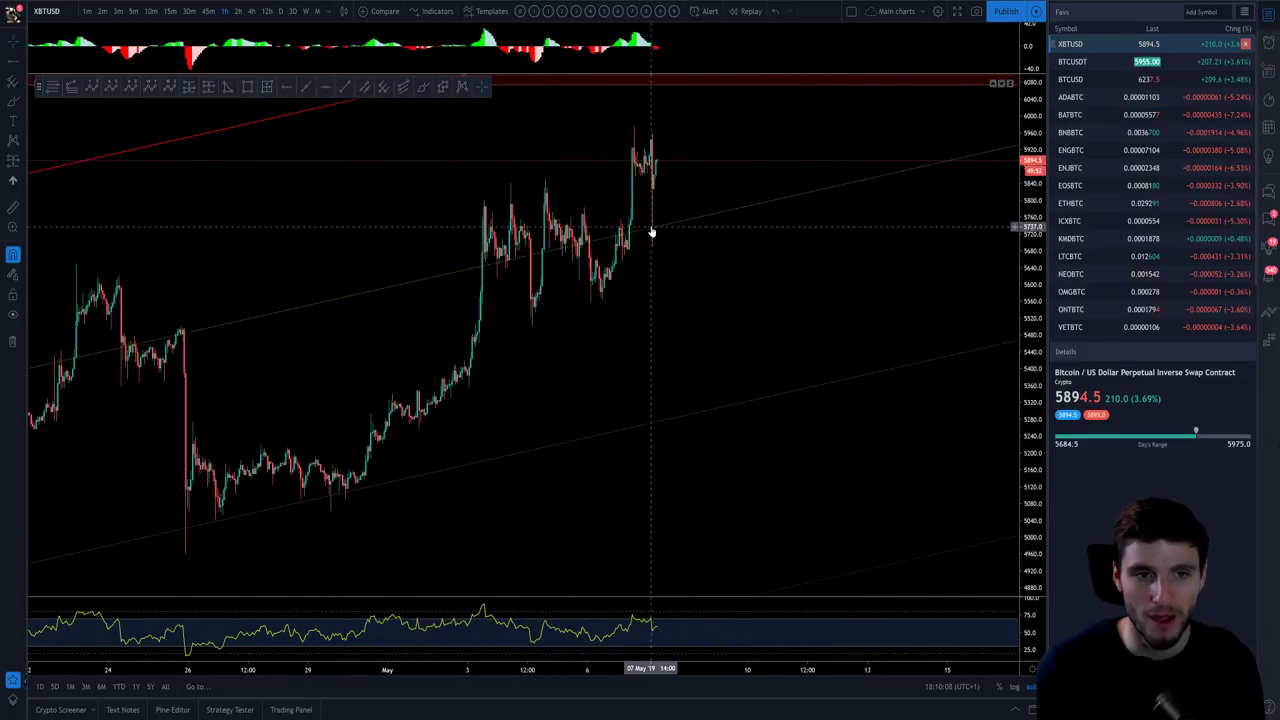
{"action": "scroll", "coordinate": [640, 238], "scroll_direction": "up", "scroll_amount": 1}
{"action": "scroll", "coordinate": [650, 240], "scroll_direction": "down", "scroll_amount": 2}
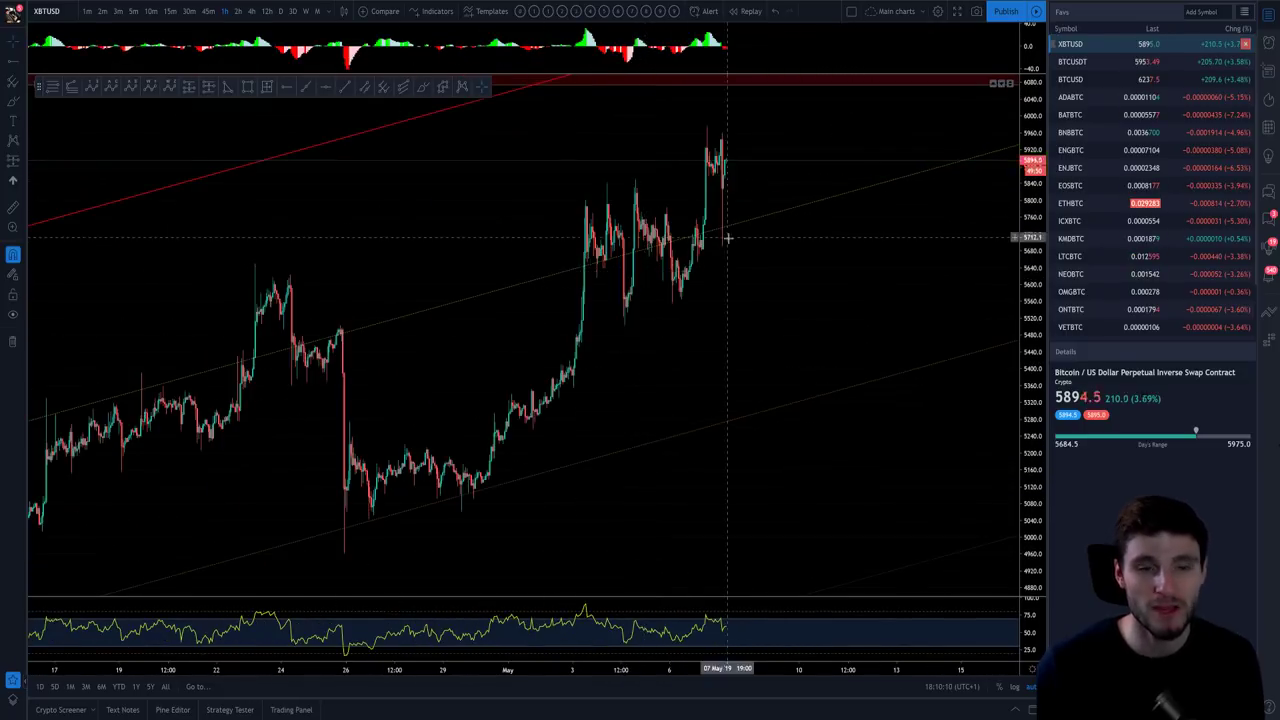
{"action": "scroll", "coordinate": [760, 170], "scroll_direction": "down", "scroll_amount": 2}
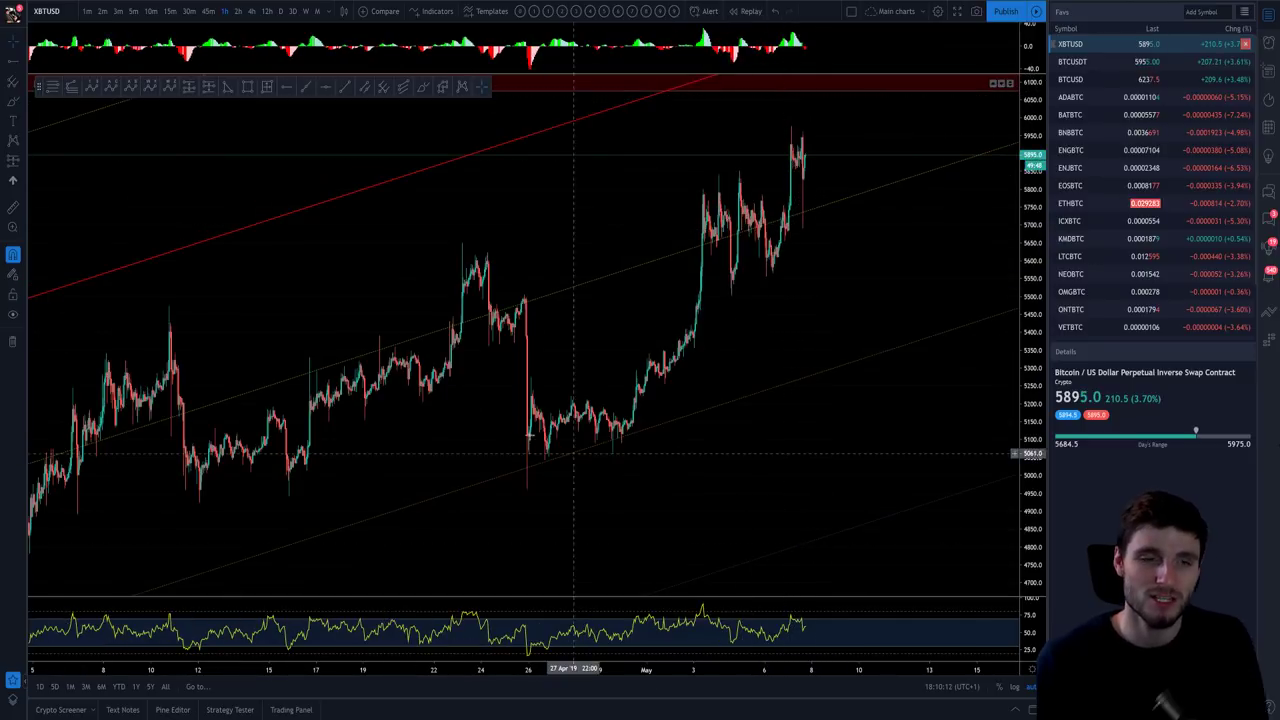
- Flip to 4-hour candles and back to hourly, zooming each view
{"action": "left_click", "coordinate": [253, 11]}
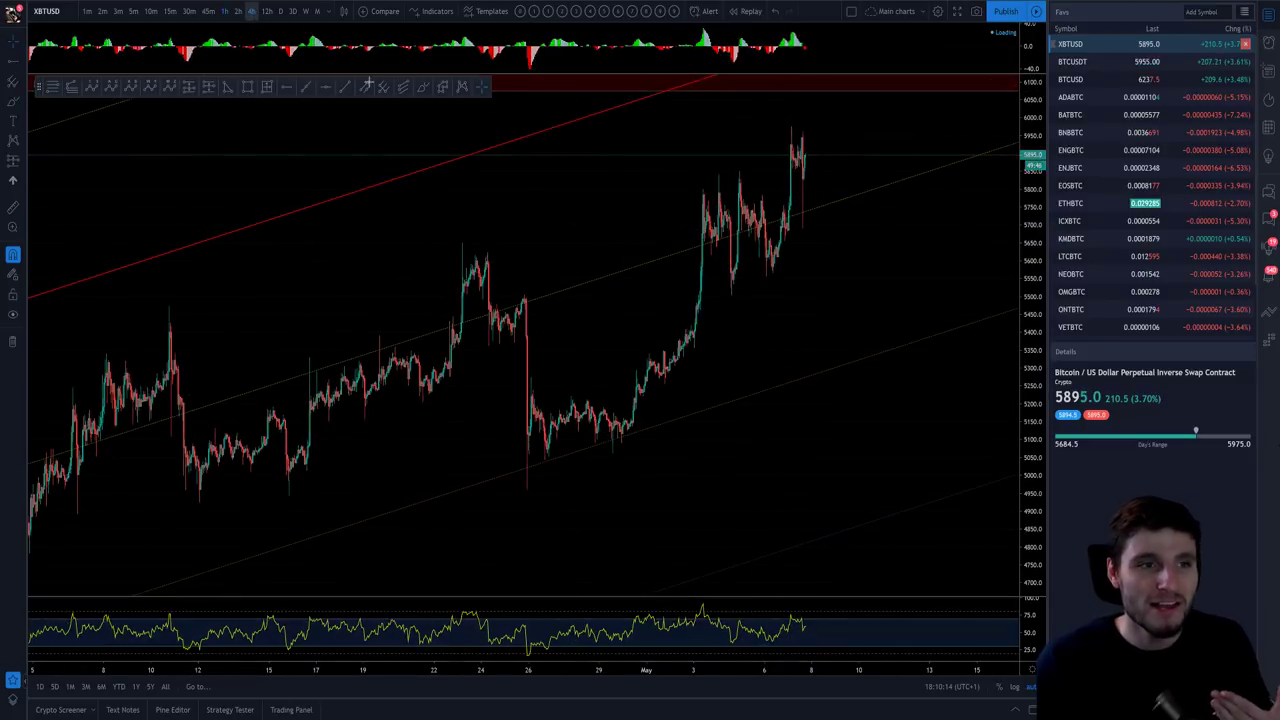
{"action": "scroll", "coordinate": [880, 429], "scroll_direction": "down", "scroll_amount": 3}
{"action": "scroll", "coordinate": [918, 301], "scroll_direction": "up", "scroll_amount": 4}
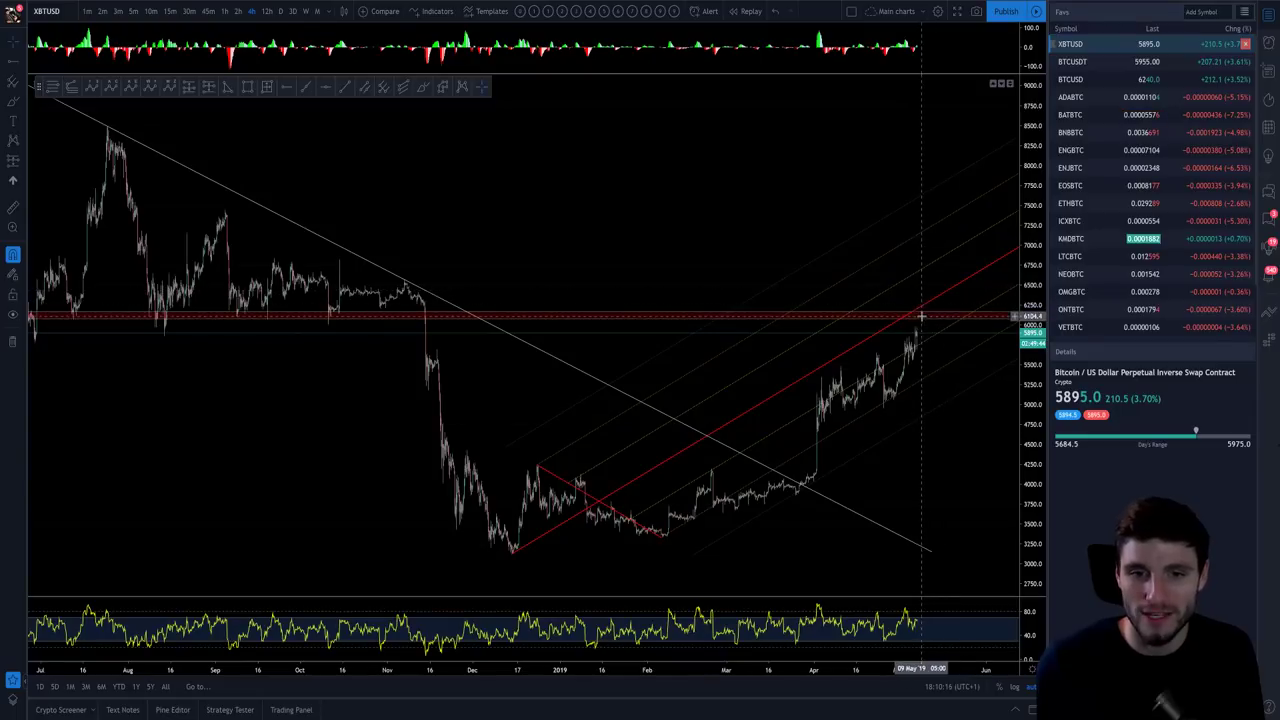
{"action": "left_click", "coordinate": [224, 11]}
{"action": "scroll", "coordinate": [684, 256], "scroll_direction": "up", "scroll_amount": 5}
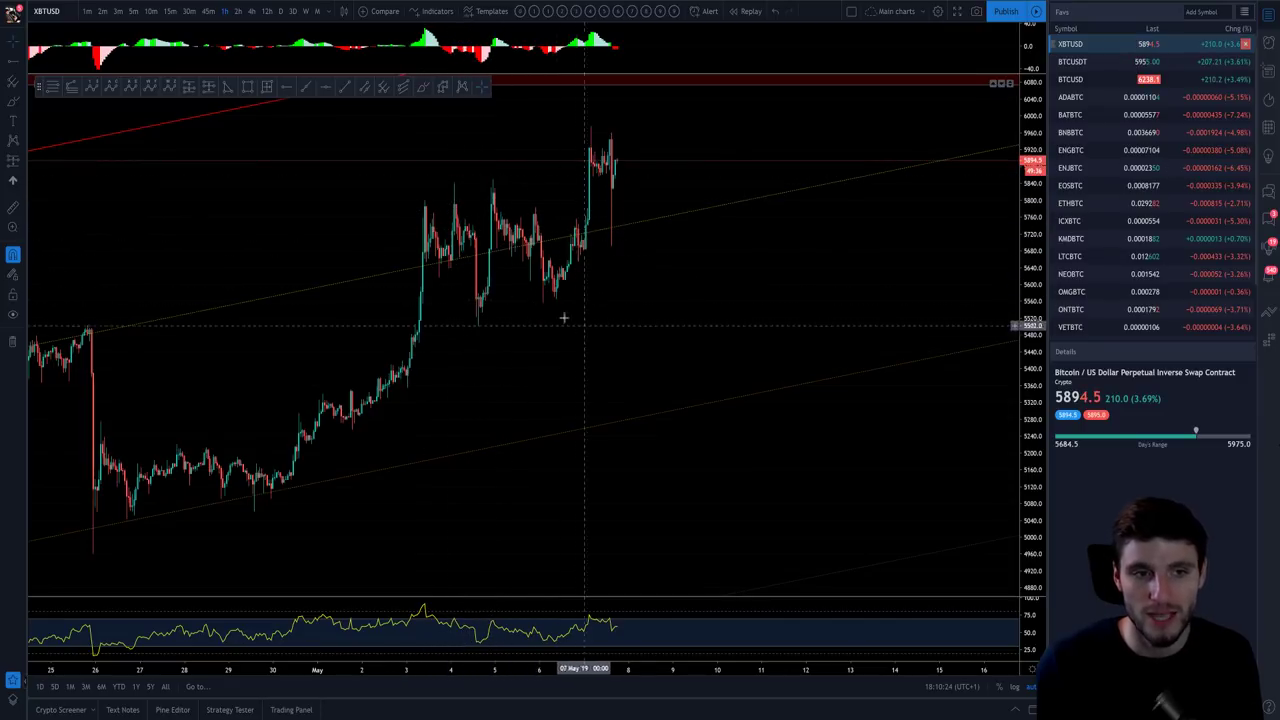
{"action": "scroll", "coordinate": [513, 395], "scroll_direction": "down", "scroll_amount": 3}
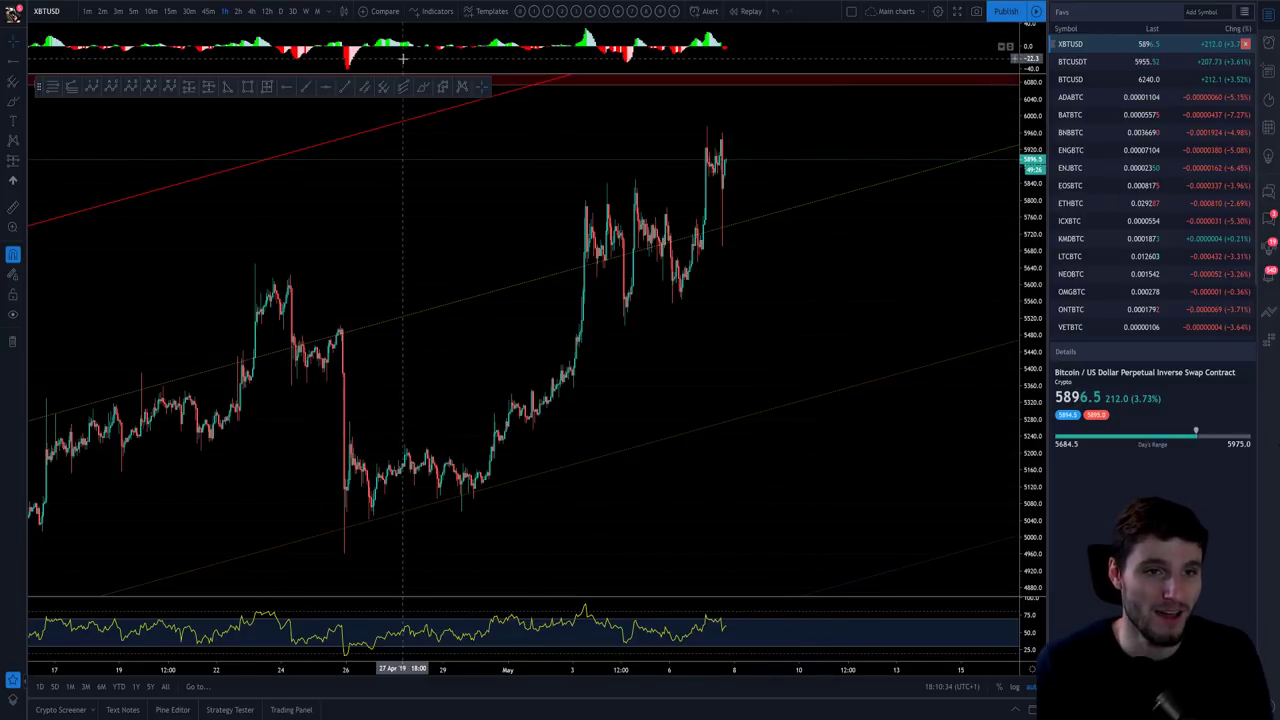
- Switch to daily candles and pan toward recent months
{"action": "left_click", "coordinate": [295, 12]}
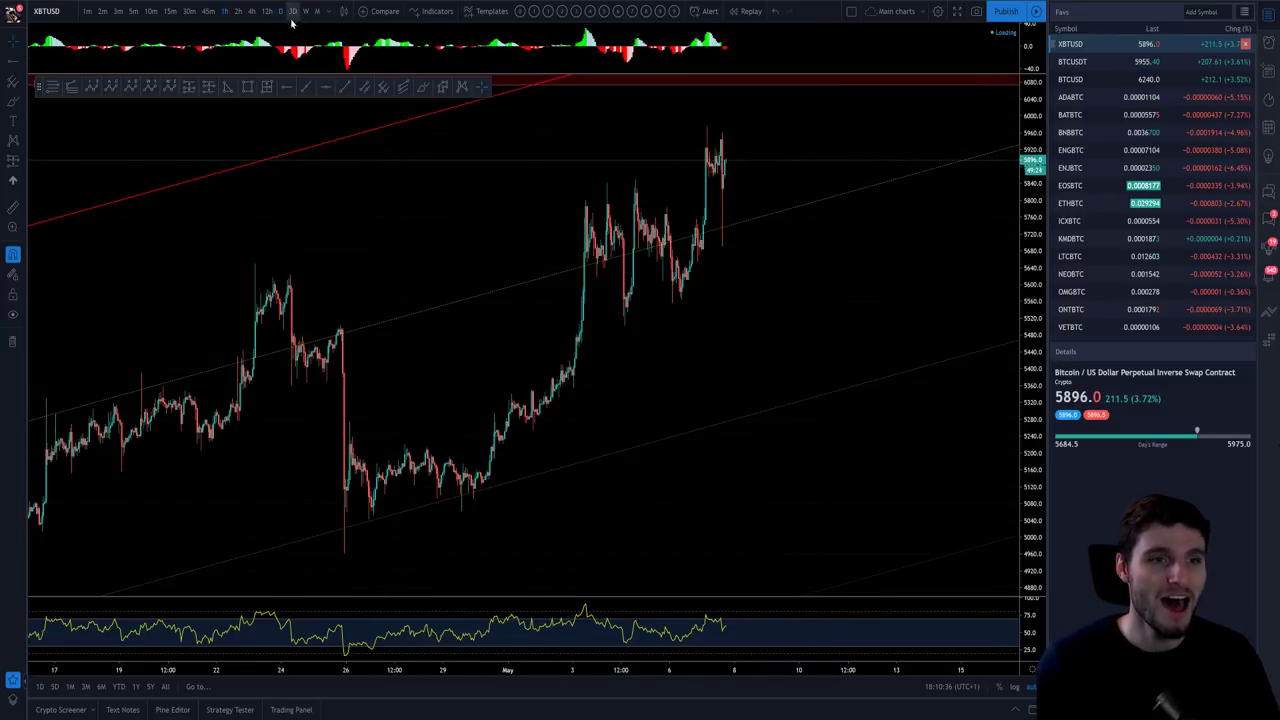
{"action": "scroll", "coordinate": [770, 365], "scroll_direction": "up", "scroll_amount": 5}
{"action": "scroll", "coordinate": [767, 376], "scroll_direction": "up", "scroll_amount": 2}
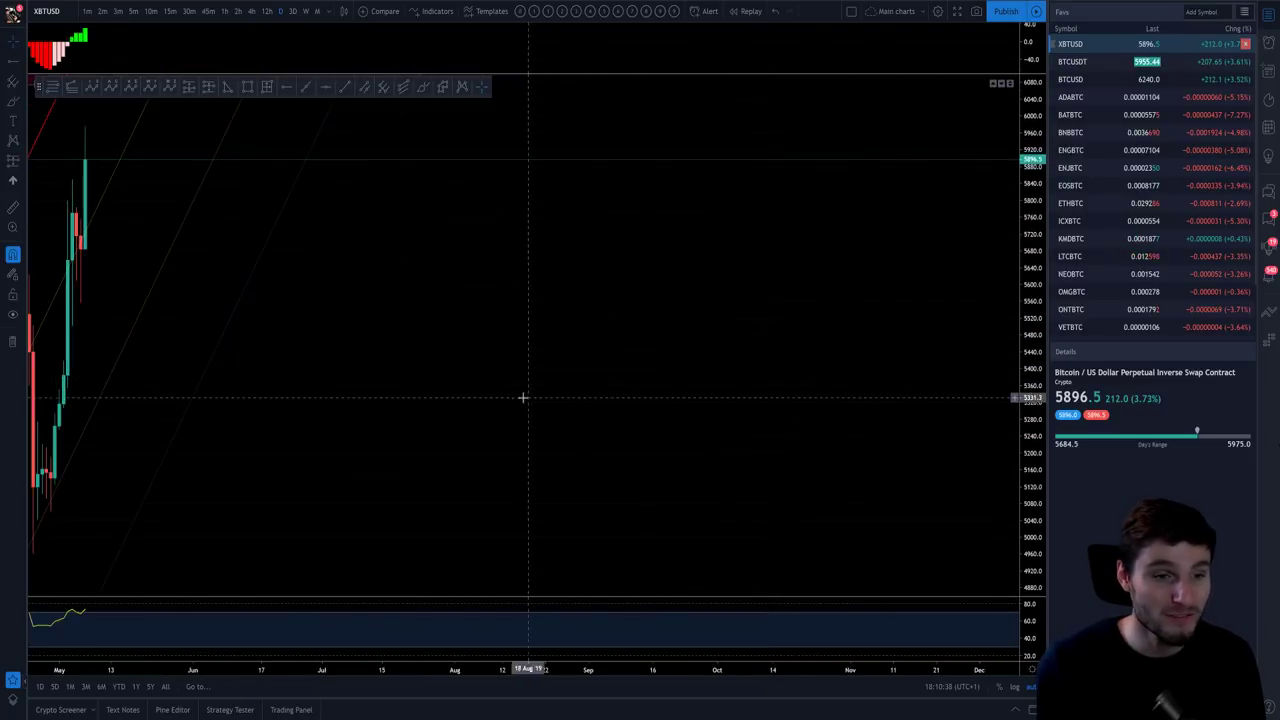
{"action": "left_click_drag", "start_coordinate": [523, 397], "coordinate": [894, 460]}
{"action": "scroll", "coordinate": [894, 465], "scroll_direction": "down", "scroll_amount": 4}
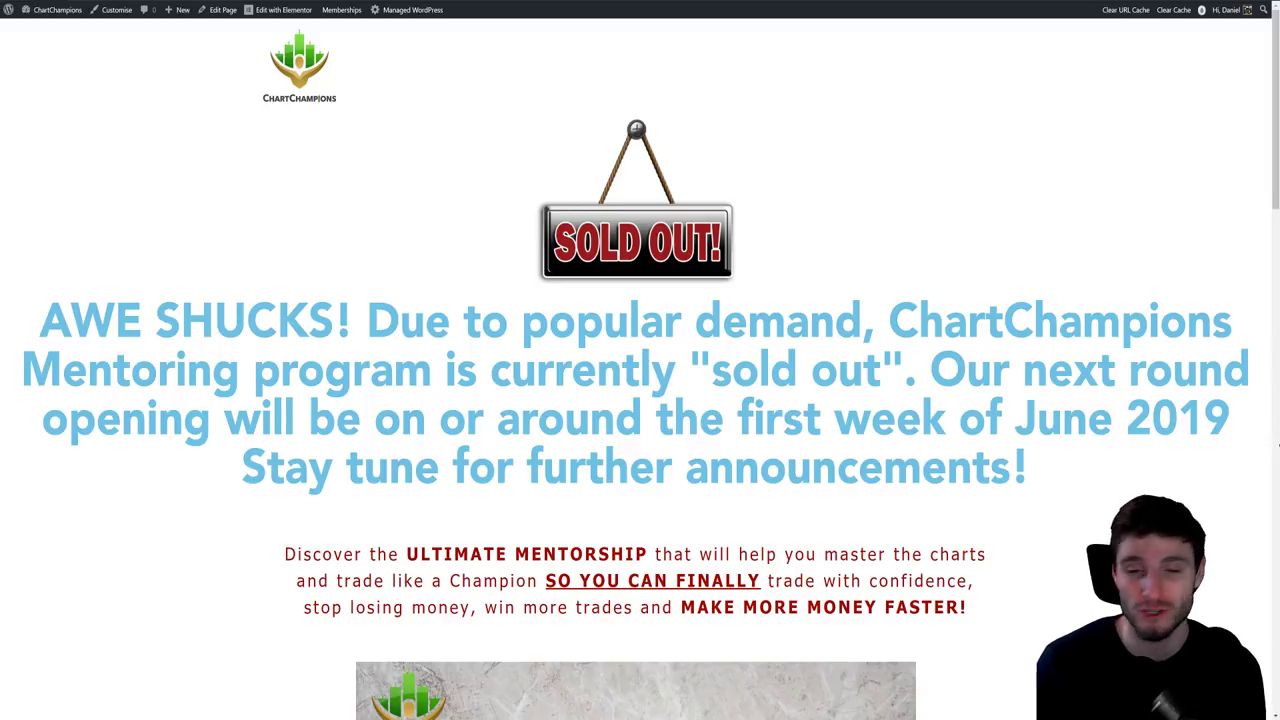
- Highlight the 'Stay tune for further announcements!' line, then clear the highlight
{"action": "left_click_drag", "start_coordinate": [266, 466], "coordinate": [1136, 482]}
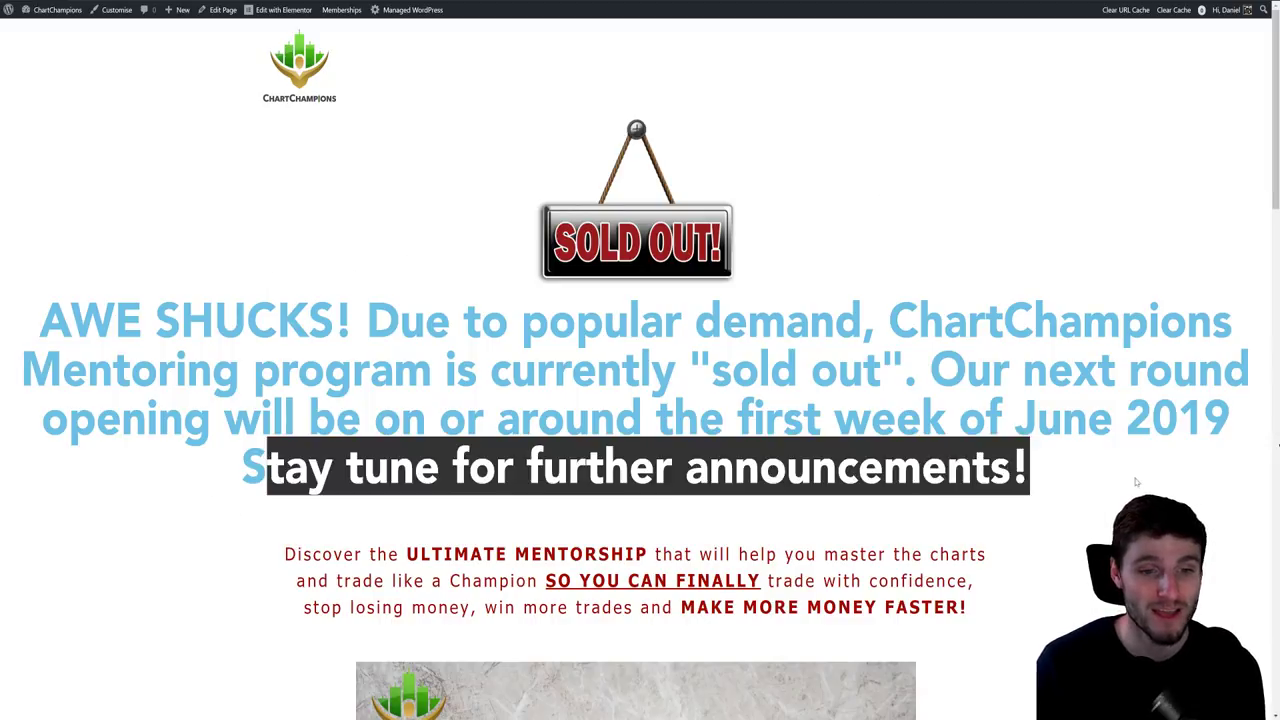
{"action": "left_click", "coordinate": [350, 247]}
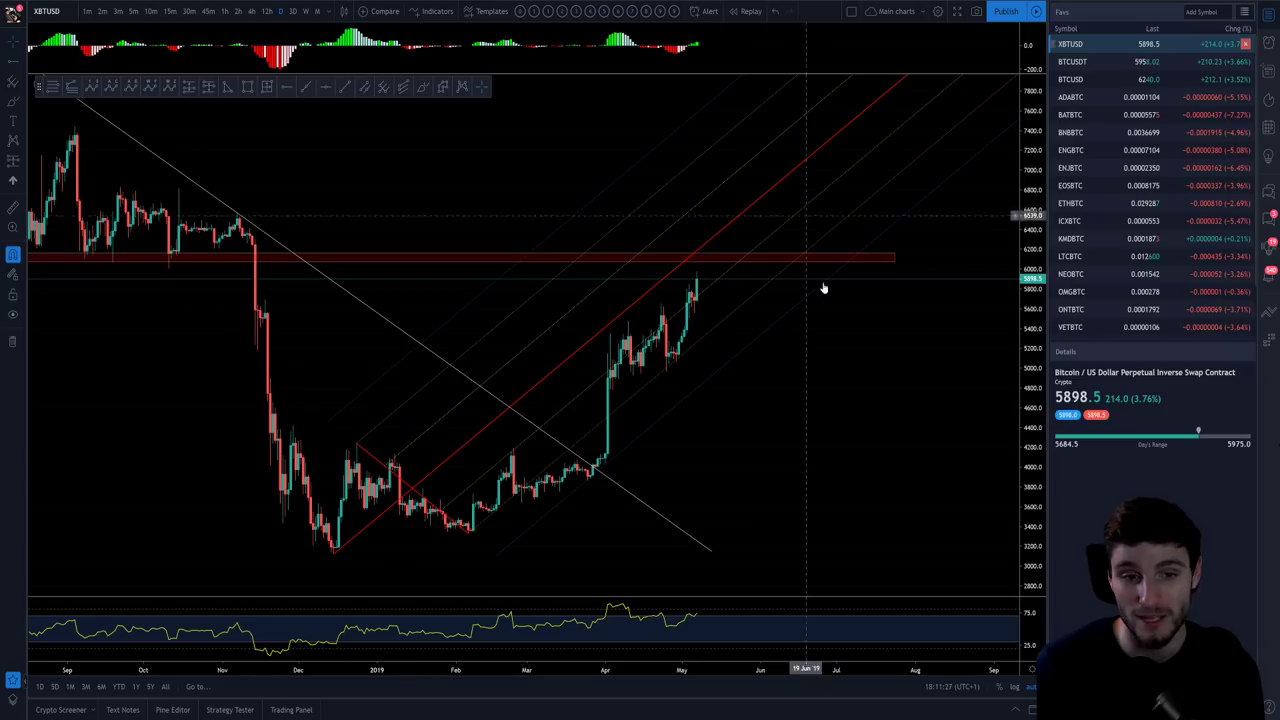
{"action": "scroll", "coordinate": [851, 400], "scroll_direction": "down", "scroll_amount": 2}
{"action": "scroll", "coordinate": [834, 443], "scroll_direction": "up", "scroll_amount": 4}
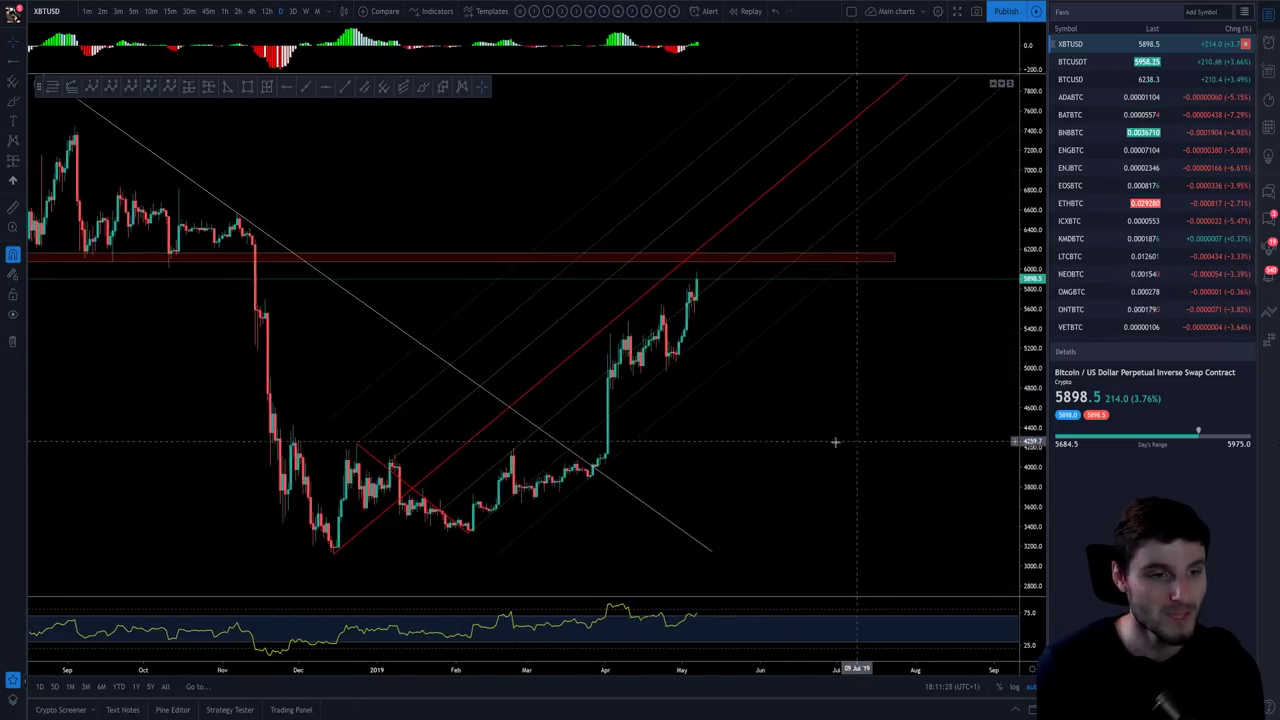
{"action": "scroll", "coordinate": [720, 449], "scroll_direction": "up", "scroll_amount": 3}
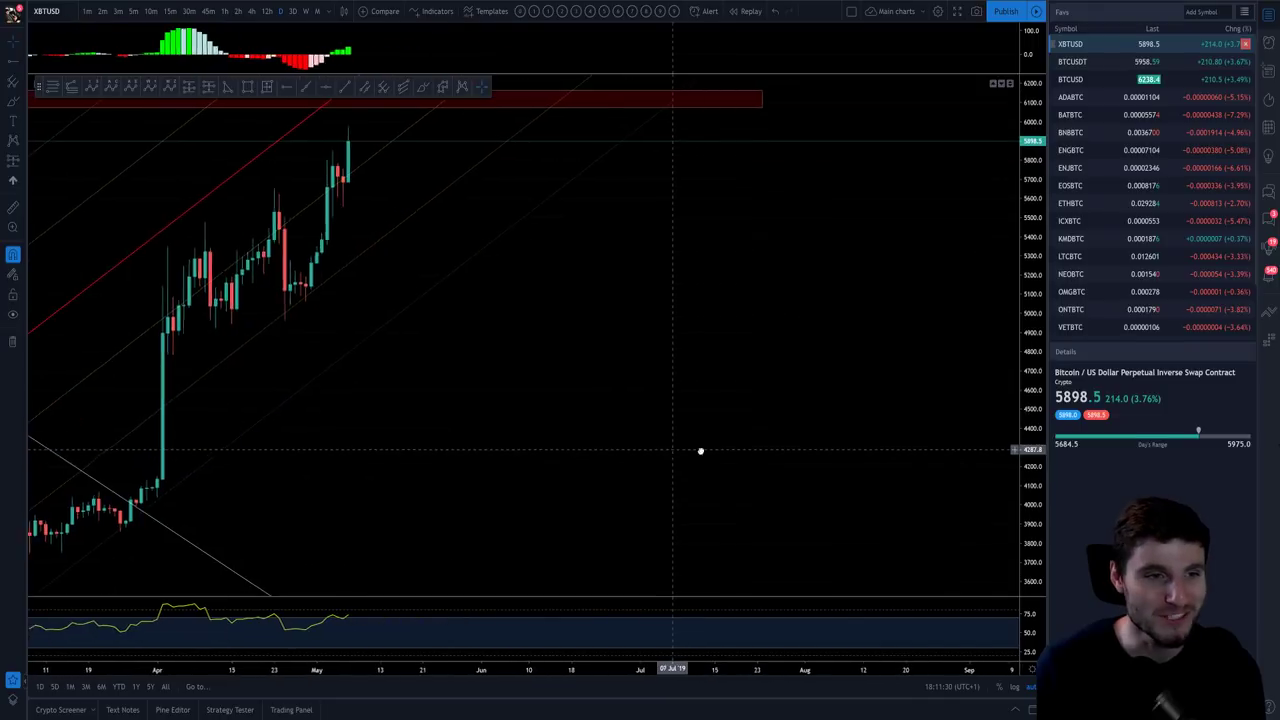
{"action": "scroll", "coordinate": [800, 465], "scroll_direction": "down", "scroll_amount": 5}
{"action": "scroll", "coordinate": [825, 472], "scroll_direction": "down", "scroll_amount": 2}
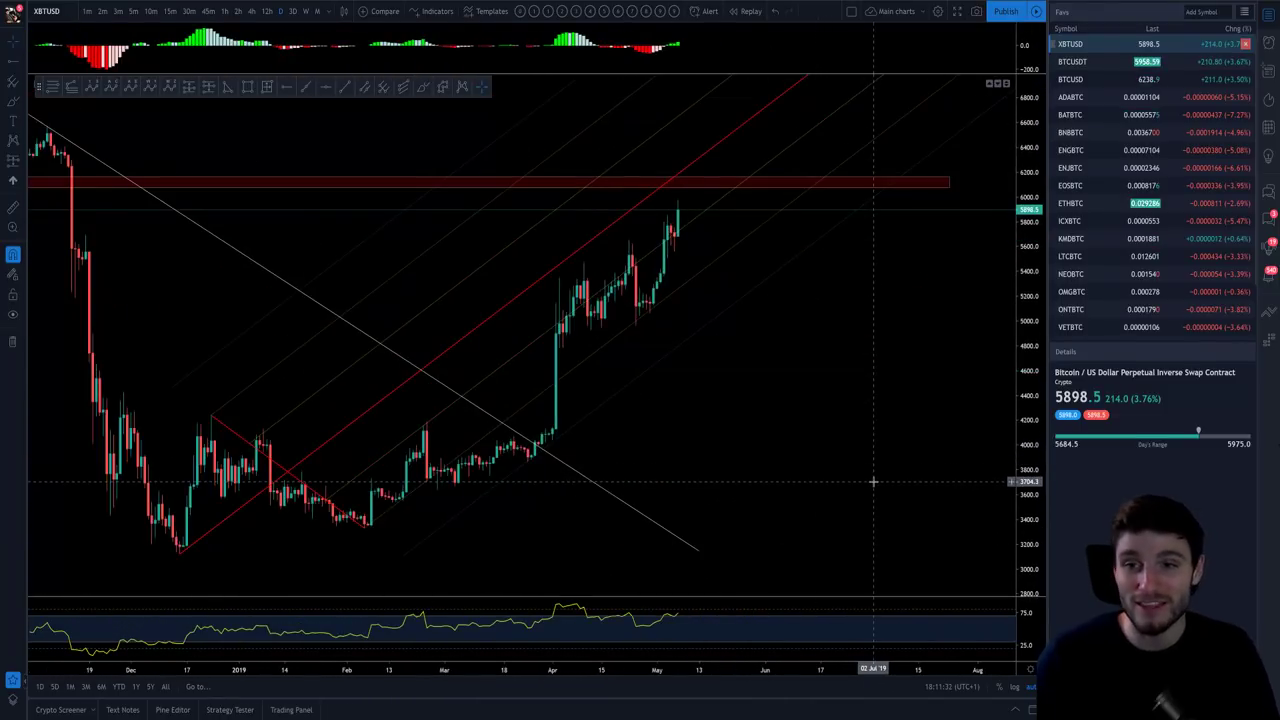